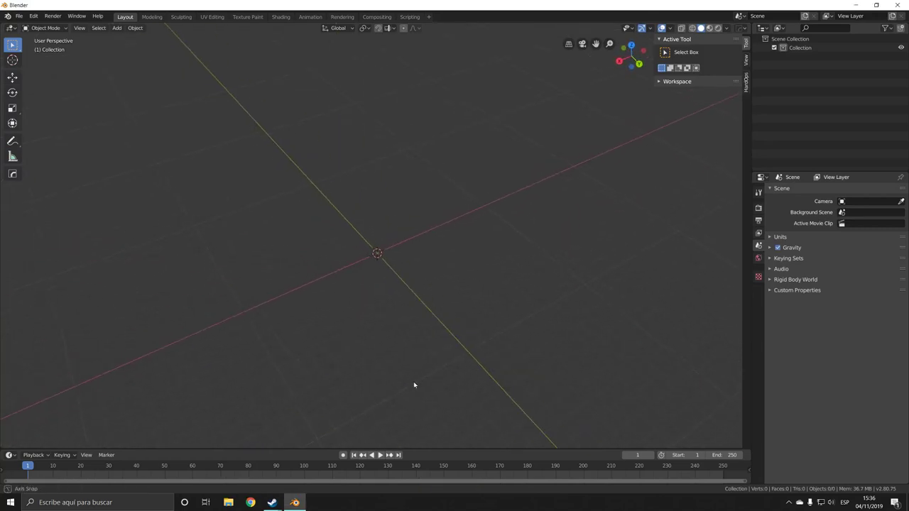
# Add a plane mesh to the empty scene
pyautogui.hotkey('shift', 'a')
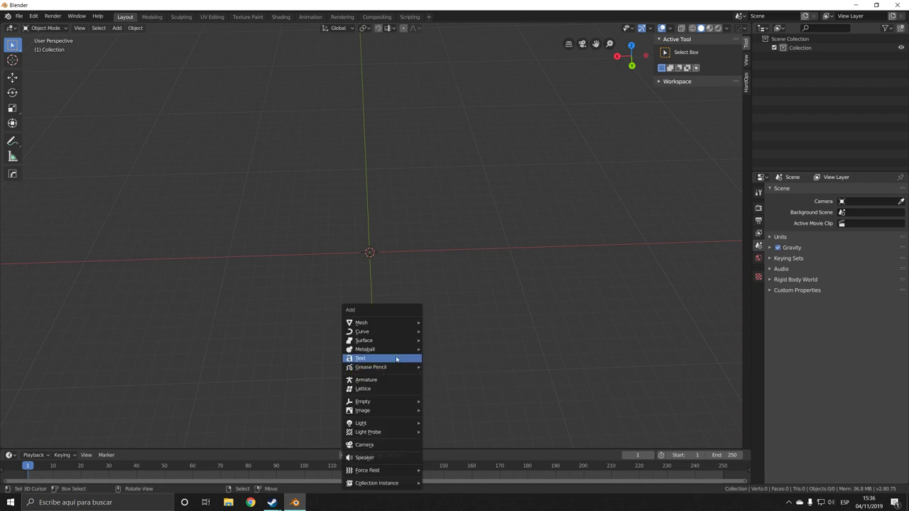
pyautogui.moveTo(388, 323)
pyautogui.click(436, 321)
pyautogui.scroll(4, 402, 290)
# In Edit Mode, delete the plane's vertices until only the corner at -1 m, -1 m remains
pyautogui.press('Tab')
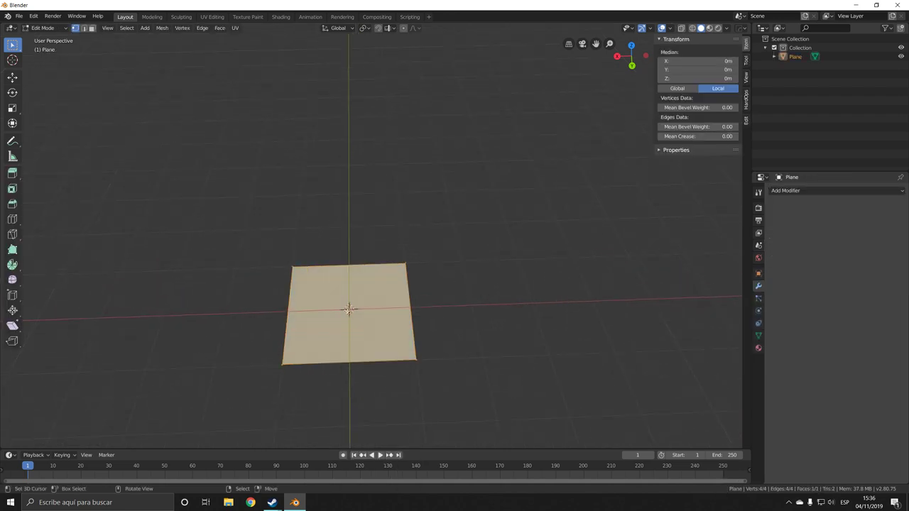
pyautogui.hotkey('alt', 'a')
pyautogui.click(282, 269)
pyautogui.keyDown('shift'); pyautogui.click(275, 355); pyautogui.keyUp('shift')
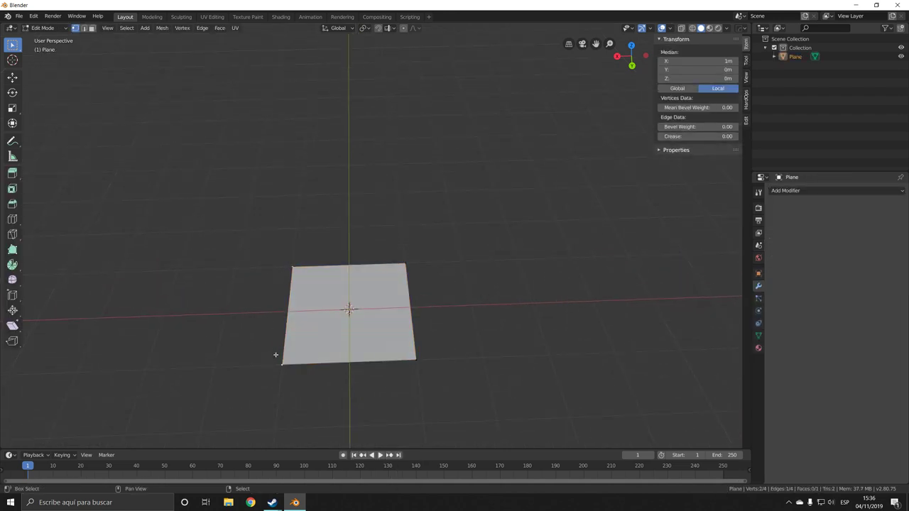
pyautogui.press('x')
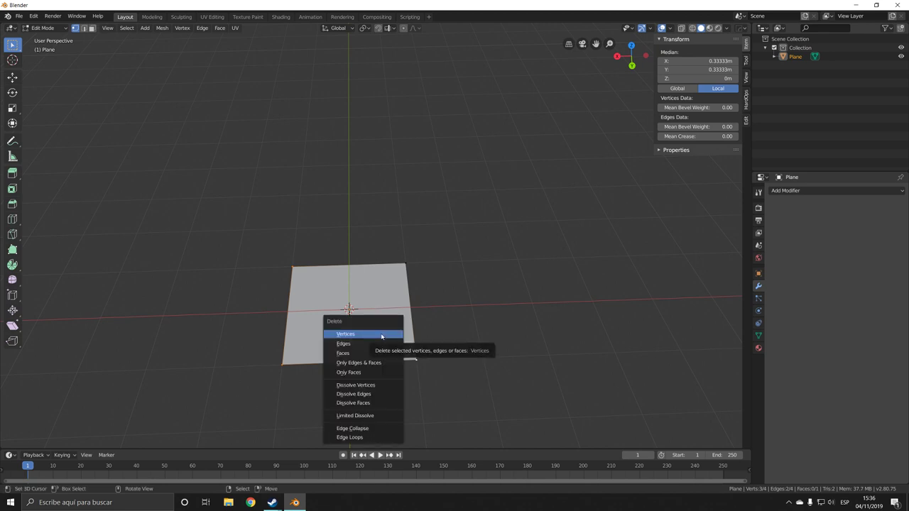
pyautogui.click(386, 335)
# Move the lone vertex along Y and set its Y coordinate to 0 m
pyautogui.moveTo(411, 266); pyautogui.dragTo(469, 319, button='middle')
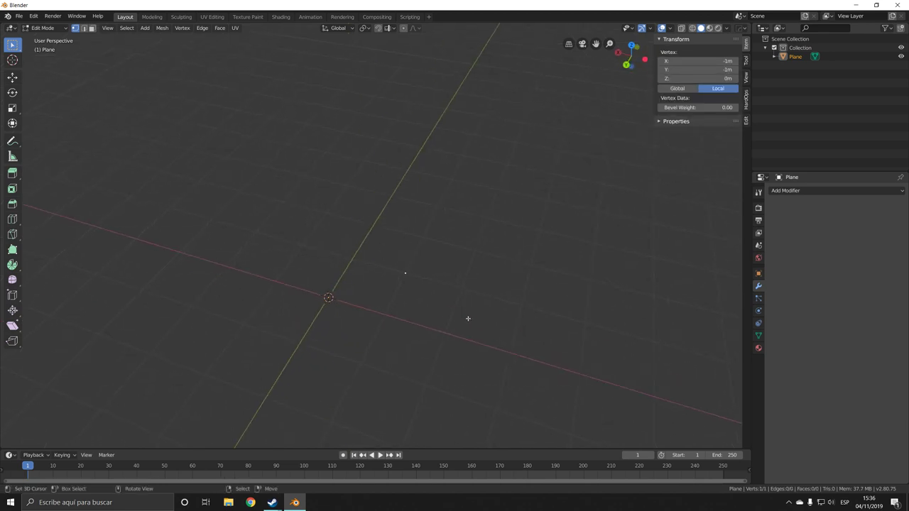
pyautogui.press('g')
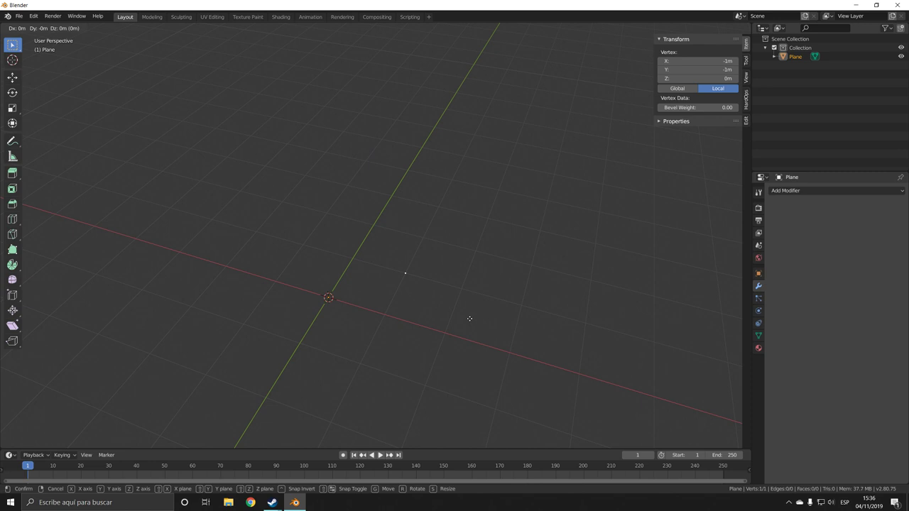
pyautogui.press('y')
pyautogui.click(450, 361)
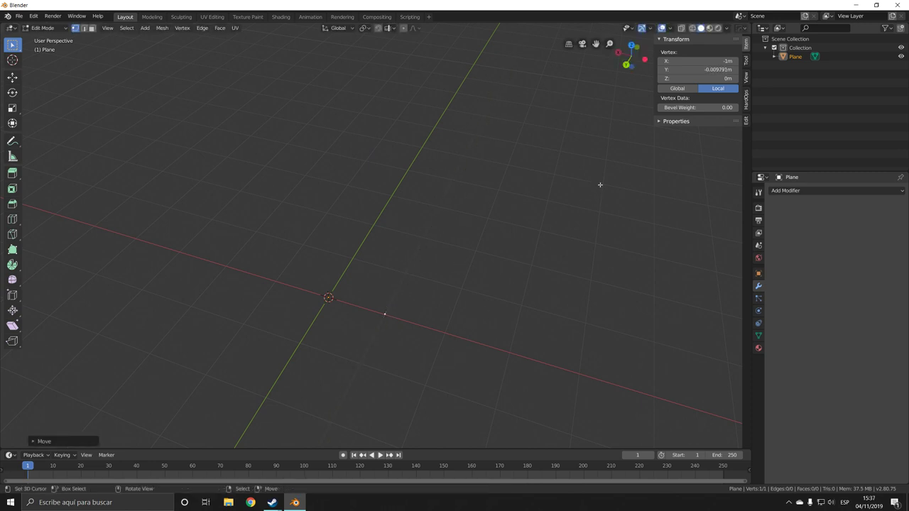
pyautogui.click(697, 70)
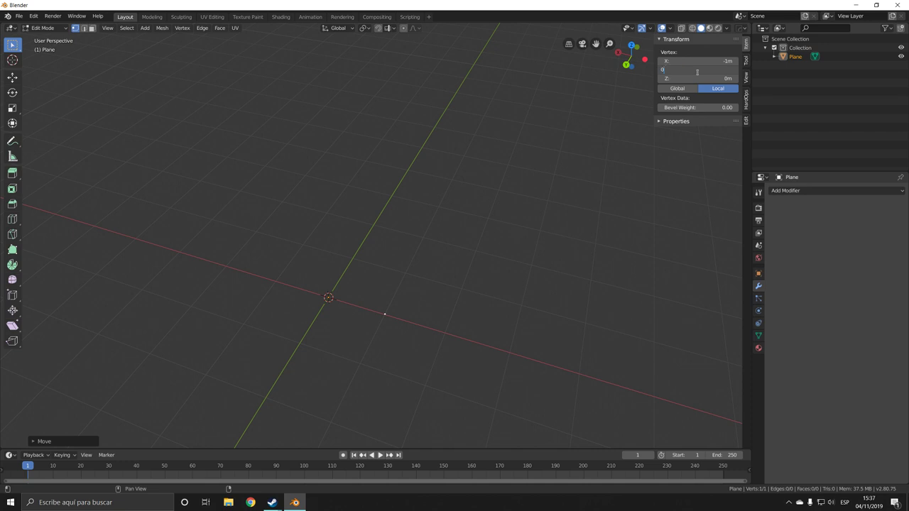
pyautogui.press('Return')
# Extend the vertex straight up along Z into a vertical edge
pyautogui.moveTo(476, 347); pyautogui.dragTo(447, 355, button='middle')
pyautogui.press('g')
pyautogui.press('z')
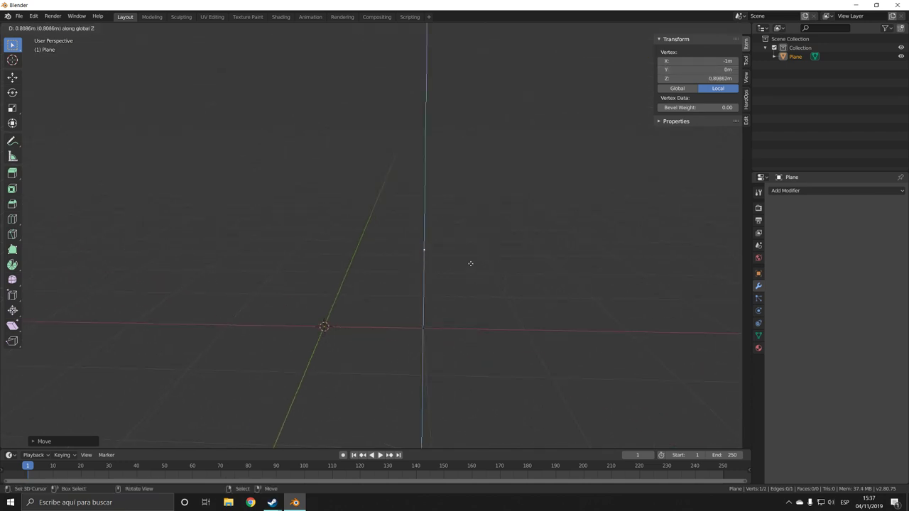
pyautogui.click(470, 264)
pyautogui.moveTo(470, 263); pyautogui.dragTo(465, 257, button='middle')
# Loop-cut the vertical edge and slide the new middle vertex higher up
pyautogui.hotkey('ctrl', 'r')
pyautogui.click(465, 282)
pyautogui.rightClick(465, 304)
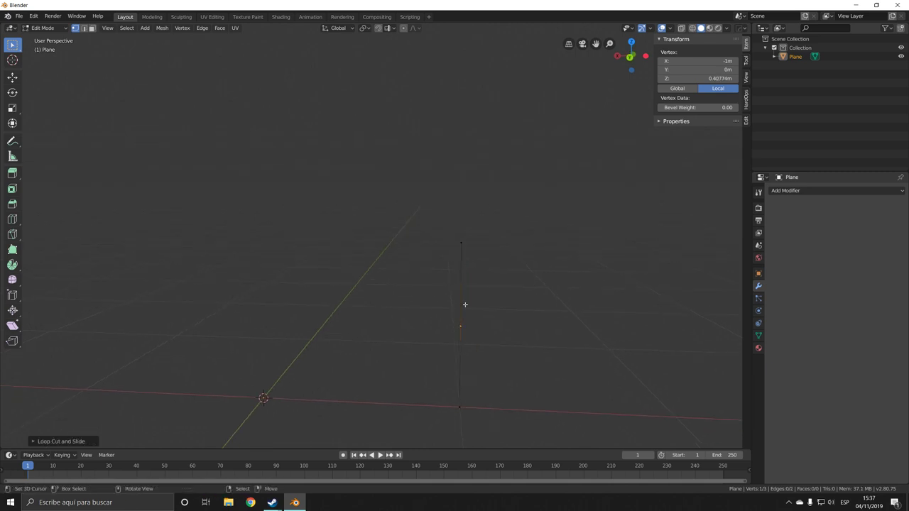
pyautogui.hotkey('shift', 'v')
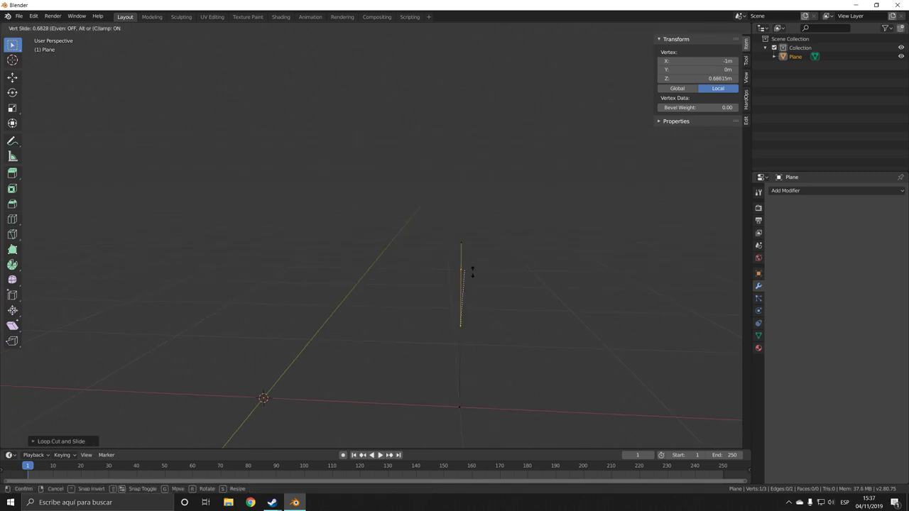
pyautogui.click(471, 270)
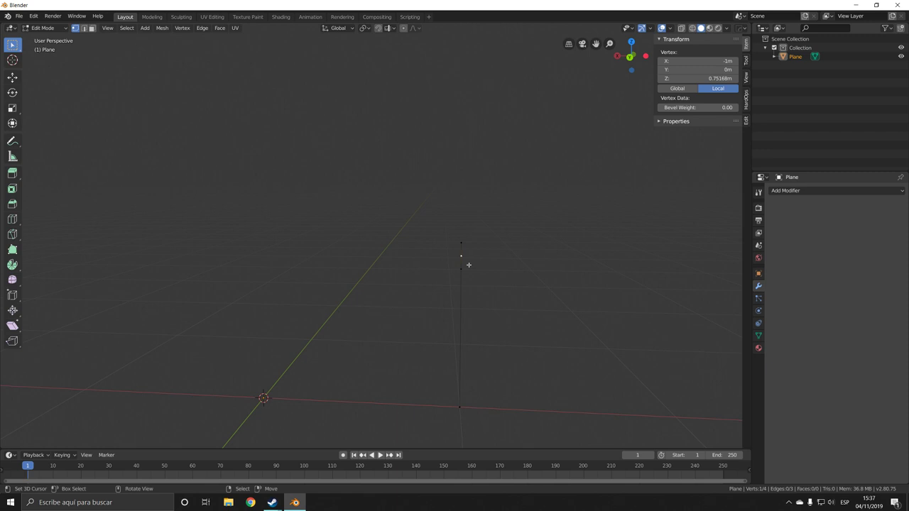
# Nudge that upper vertex outward along X to -1.0668 m, then bring up Add Modifier
pyautogui.press('g')
pyautogui.press('x')
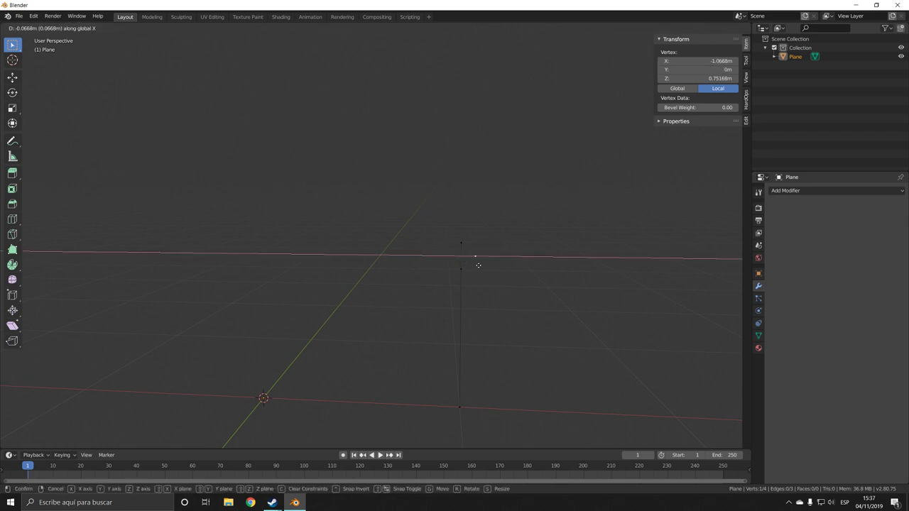
pyautogui.click(478, 265)
pyautogui.click(788, 193)
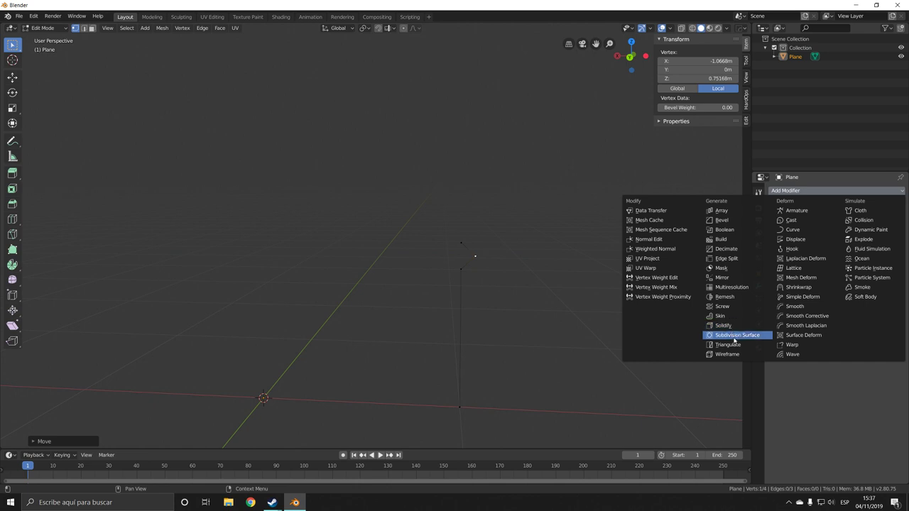
# Add a Screw modifier with Angle 314° and 74 steps, testing Smooth Shading and Merge Vertices toggles
pyautogui.click(721, 306)
pyautogui.scroll(-3, 457, 315)
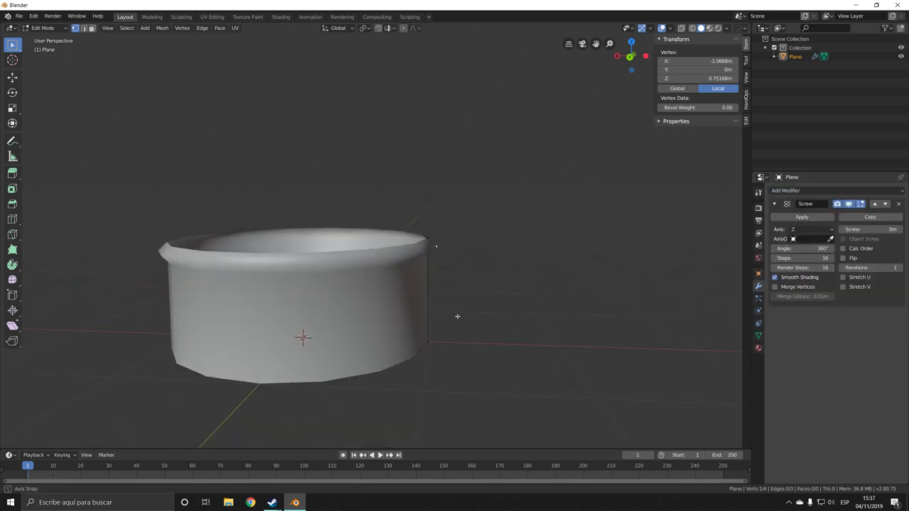
pyautogui.moveTo(456, 315)
pyautogui.mouseDown(button='middle')
pyautogui.moveTo(436, 309)
pyautogui.moveTo(469, 316)
pyautogui.moveTo(473, 349)
pyautogui.moveTo(449, 305)
pyautogui.mouseUp(button='middle')
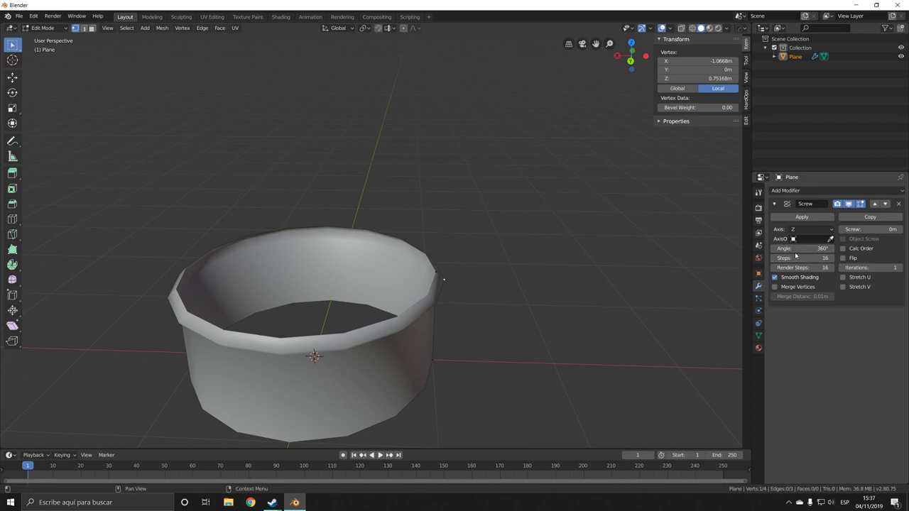
pyautogui.moveTo(794, 248)
pyautogui.mouseDown()
pyautogui.moveTo(636, 248)
pyautogui.moveTo(837, 249)
pyautogui.moveTo(717, 248)
pyautogui.moveTo(810, 257)
pyautogui.mouseUp()
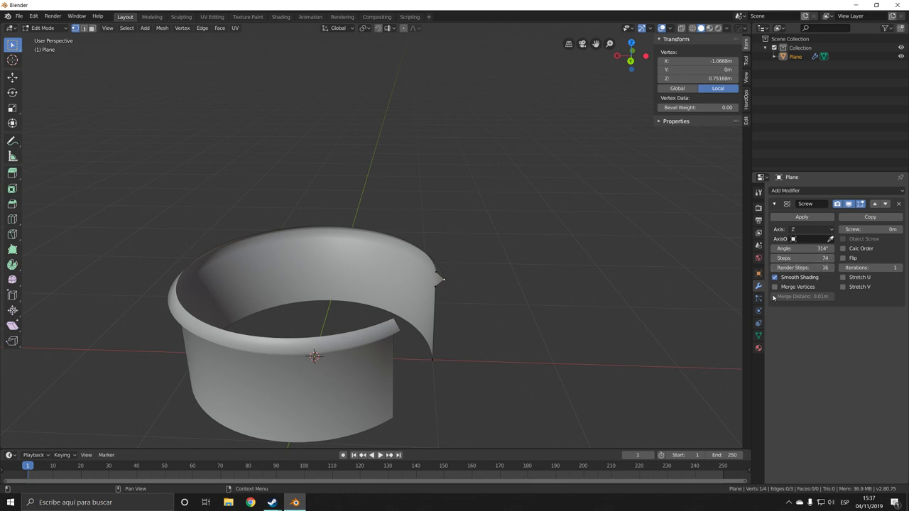
pyautogui.click(775, 277)
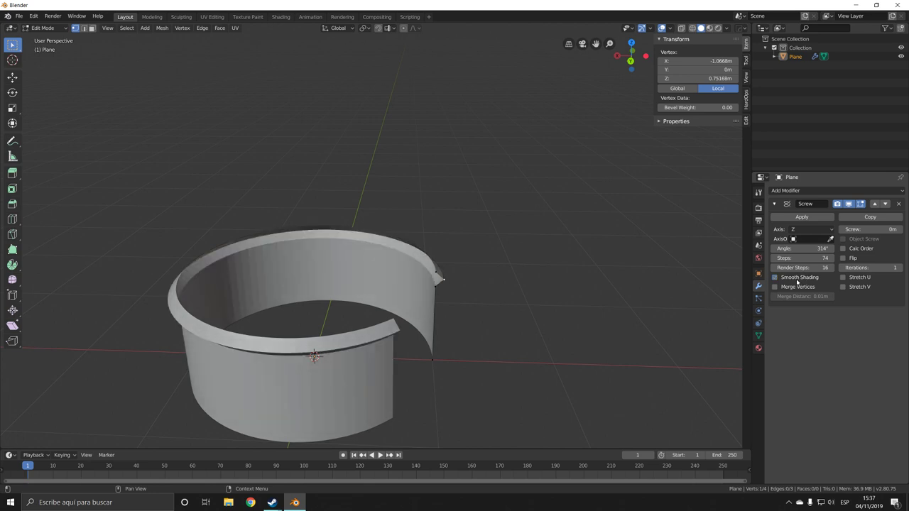
pyautogui.click(799, 279)
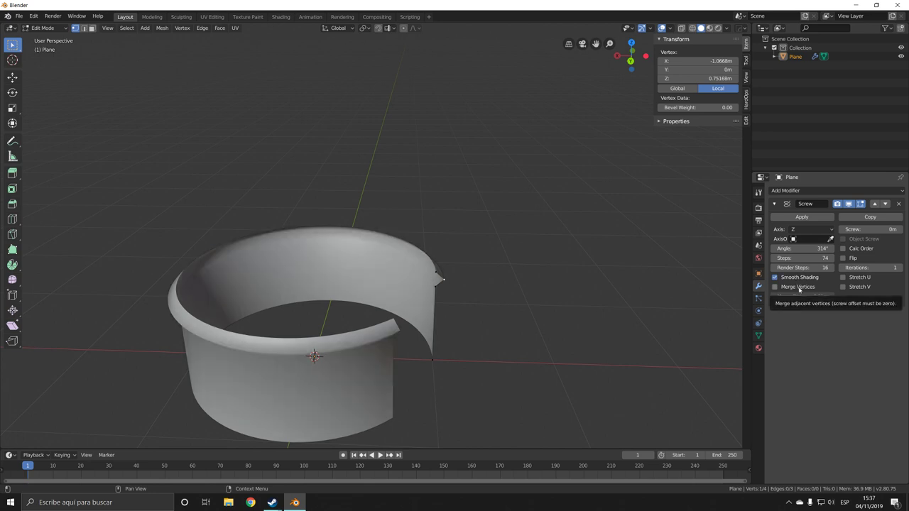
pyautogui.click(798, 288)
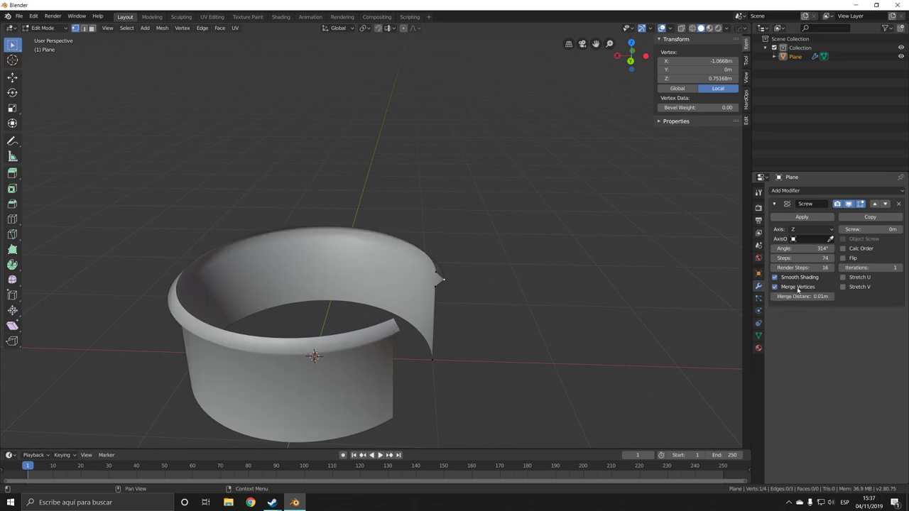
pyautogui.click(798, 288)
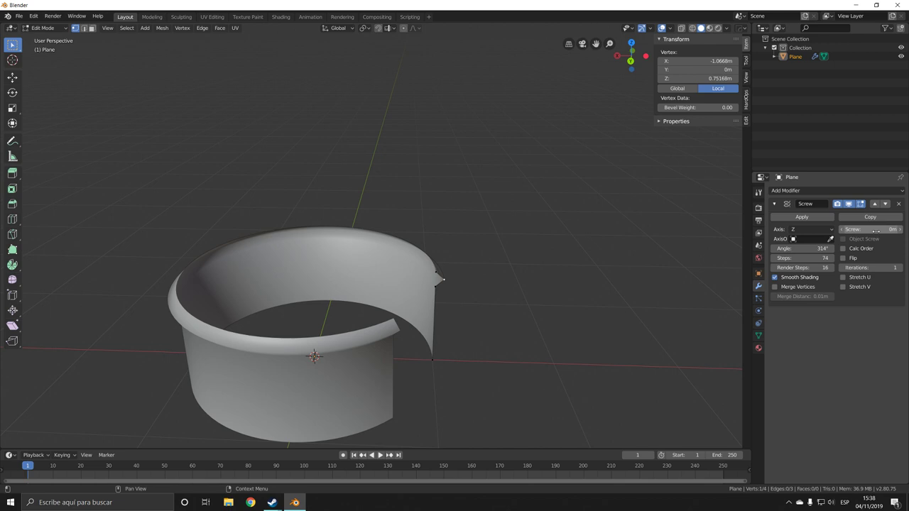
# Stretch the ring into a helix with a 1.4 m screw offset and a 1075° angle
pyautogui.moveTo(675, 268); pyautogui.dragTo(627, 266, button='middle')
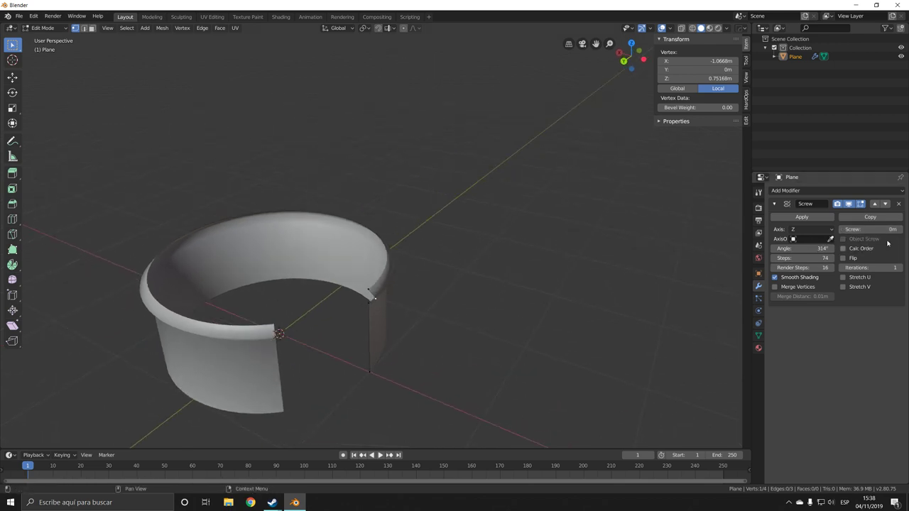
pyautogui.moveTo(872, 229)
pyautogui.mouseDown()
pyautogui.moveTo(896, 229)
pyautogui.moveTo(884, 229)
pyautogui.mouseUp()
pyautogui.moveTo(801, 248); pyautogui.dragTo(835, 248)
pyautogui.scroll(3, 366, 323)
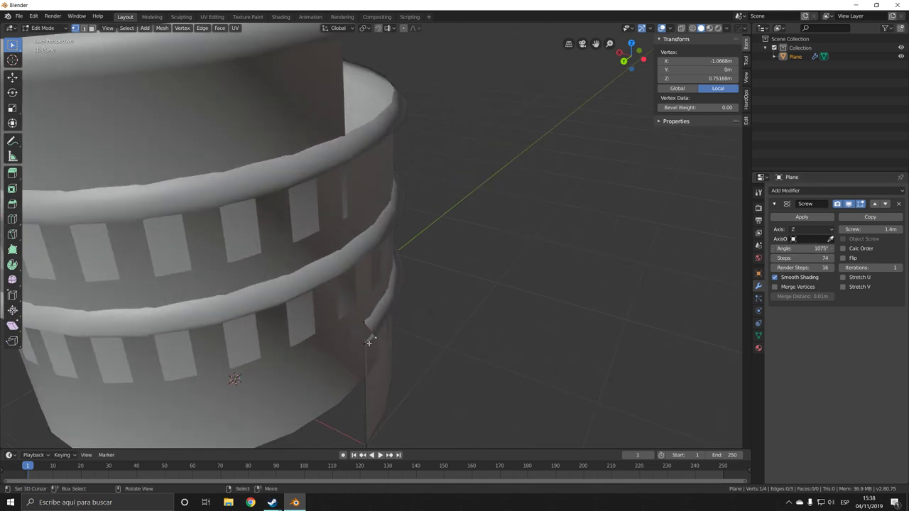
pyautogui.keyDown('shift'); pyautogui.click(375, 330); pyautogui.keyUp('shift')
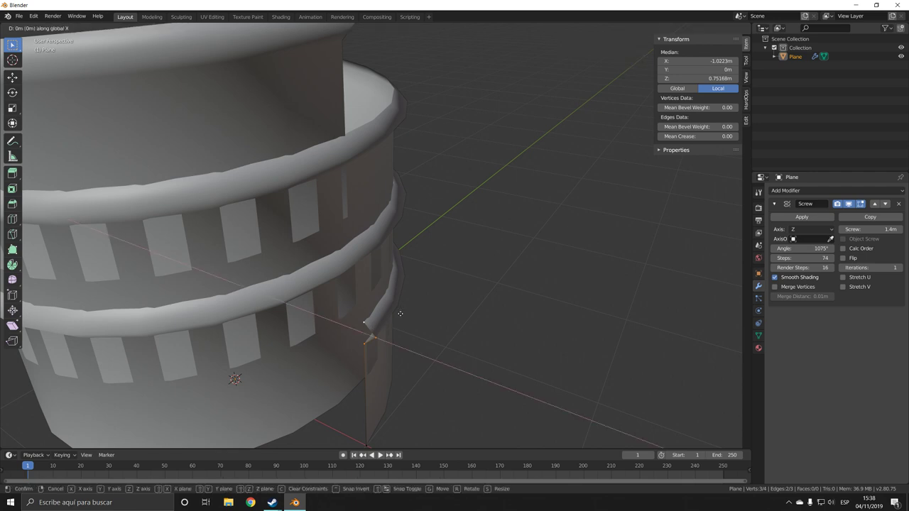
pyautogui.scroll(-2, 400, 314)
# In Object Mode, set Screw Iterations to 3 so the spiral column reaches 5.02 m tall
pyautogui.press('Tab')
pyautogui.scroll(-4, 403, 315)
pyautogui.scroll(-4, 410, 307)
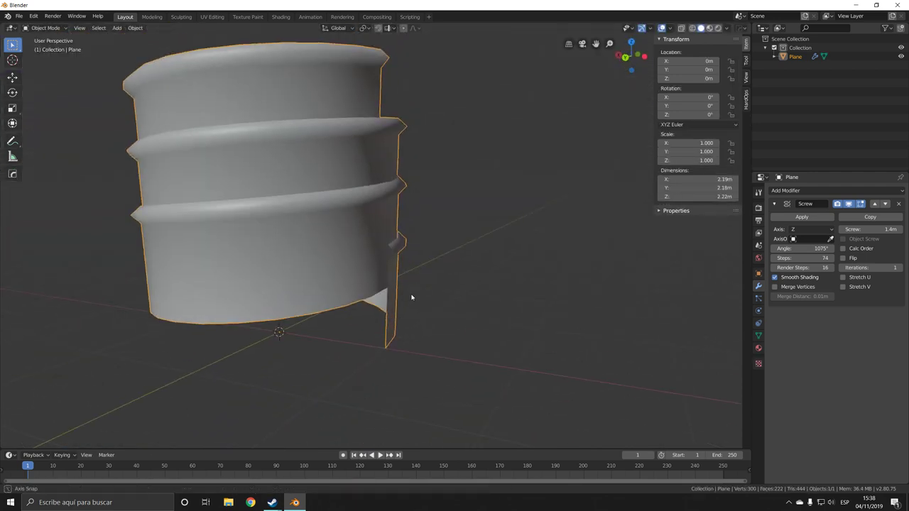
pyautogui.click(899, 268)
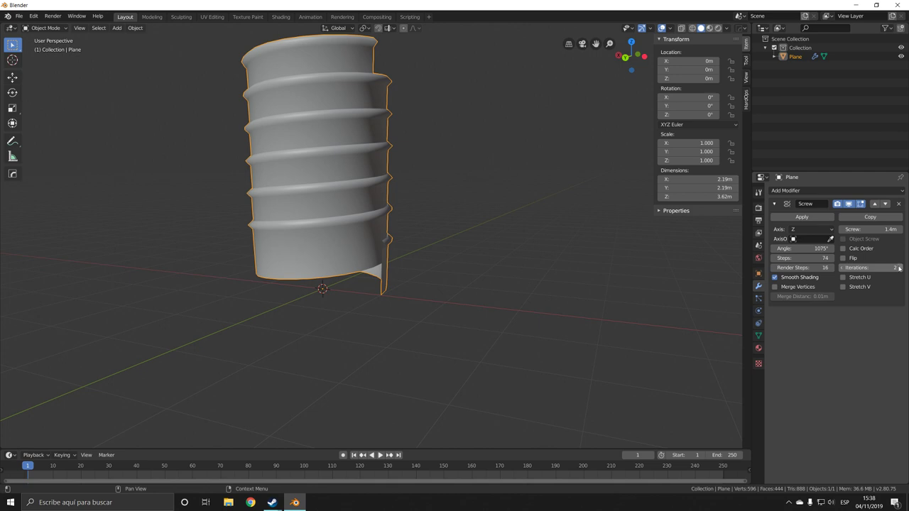
pyautogui.click(899, 267)
pyautogui.moveTo(675, 280); pyautogui.dragTo(412, 253, button='middle')
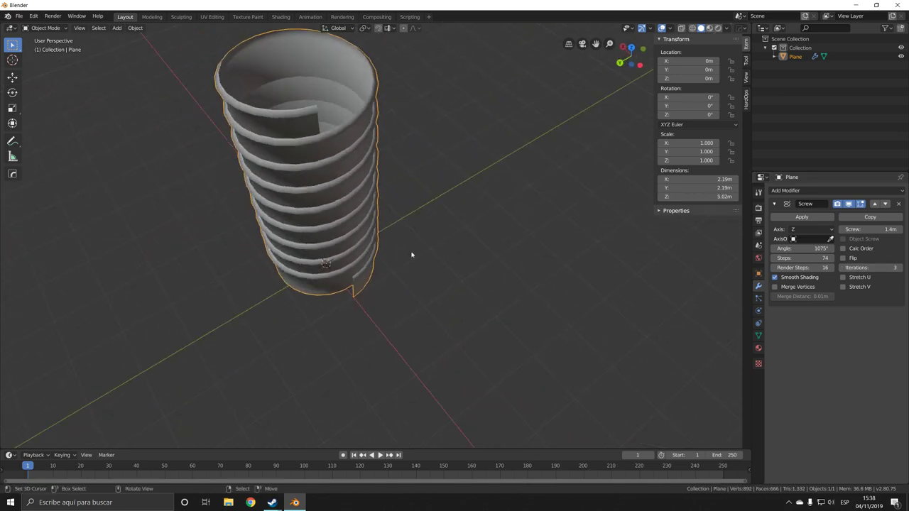
pyautogui.moveTo(901, 268)
pyautogui.mouseDown()
pyautogui.moveTo(874, 268)
pyautogui.moveTo(901, 269)
pyautogui.mouseUp()
pyautogui.moveTo(554, 355); pyautogui.dragTo(607, 324, button='middle')
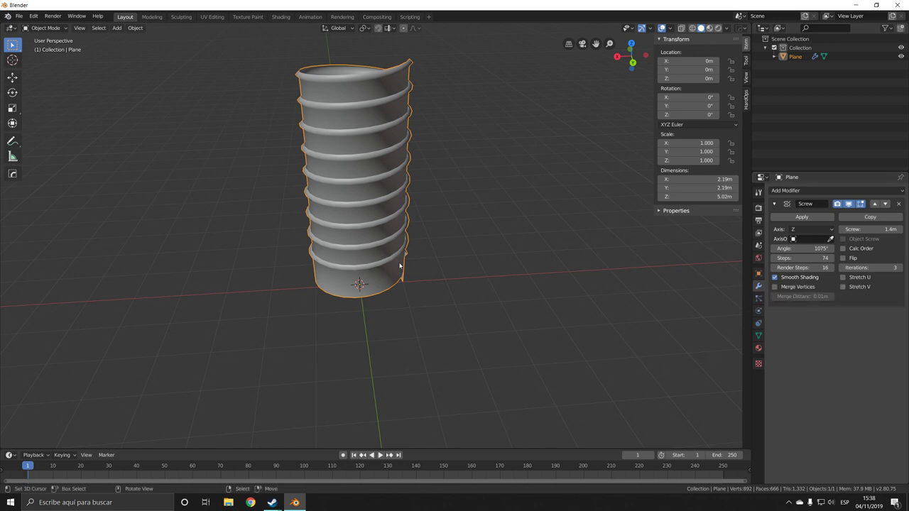
# Duplicate the spiral cylinder and move the copy aside along X, keeping the original
pyautogui.hotkey('shift', 'd')
pyautogui.press('x')
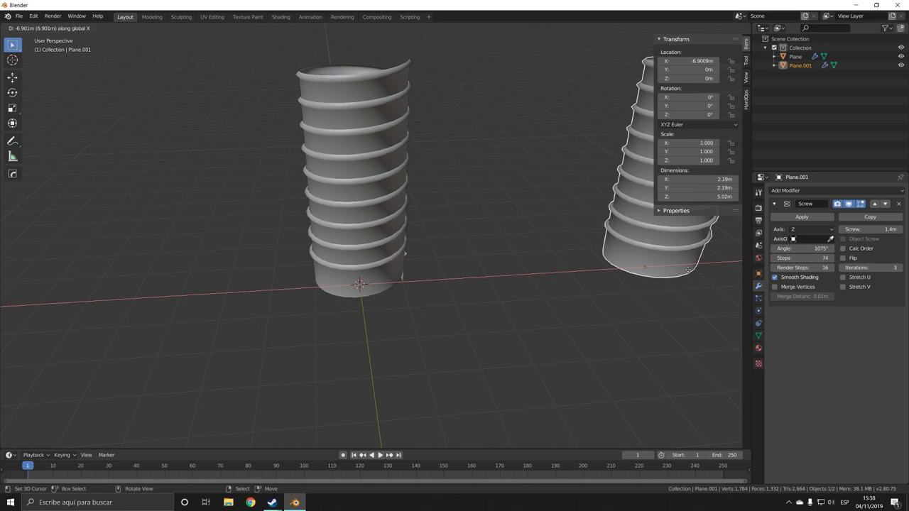
pyautogui.press('Return')
pyautogui.click(390, 255)
pyautogui.press('x')
pyautogui.click(387, 251)
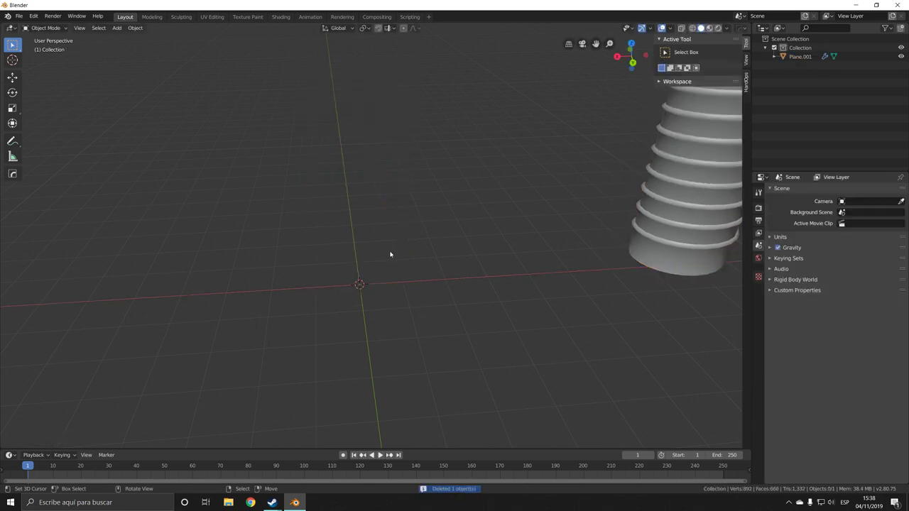
pyautogui.hotkey('ctrl', 'z')
# In Edit Mode, remove the original's Screw modifier and delete its profile down to one vertex
pyautogui.press('Tab')
pyautogui.scroll(4, 483, 280)
pyautogui.moveTo(482, 279); pyautogui.dragTo(471, 282, button='middle')
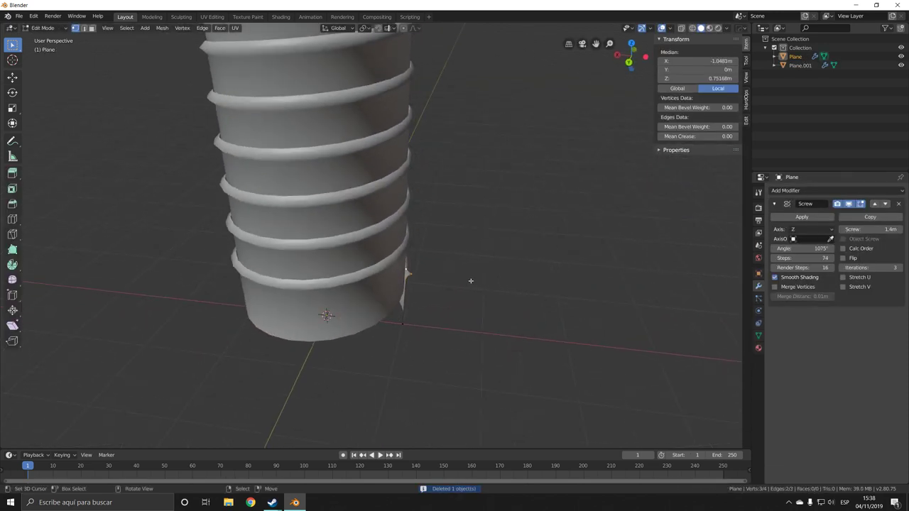
pyautogui.click(898, 203)
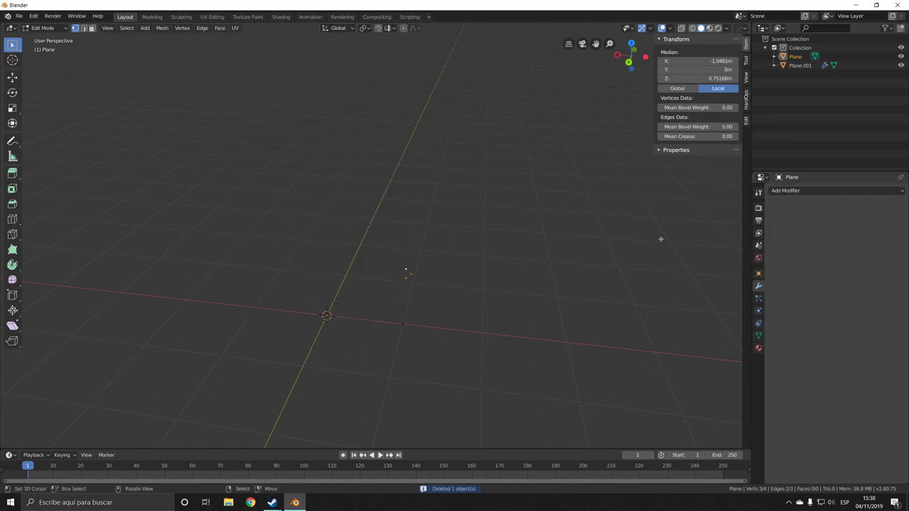
pyautogui.keyDown('shift'); pyautogui.click(426, 300); pyautogui.keyUp('shift')
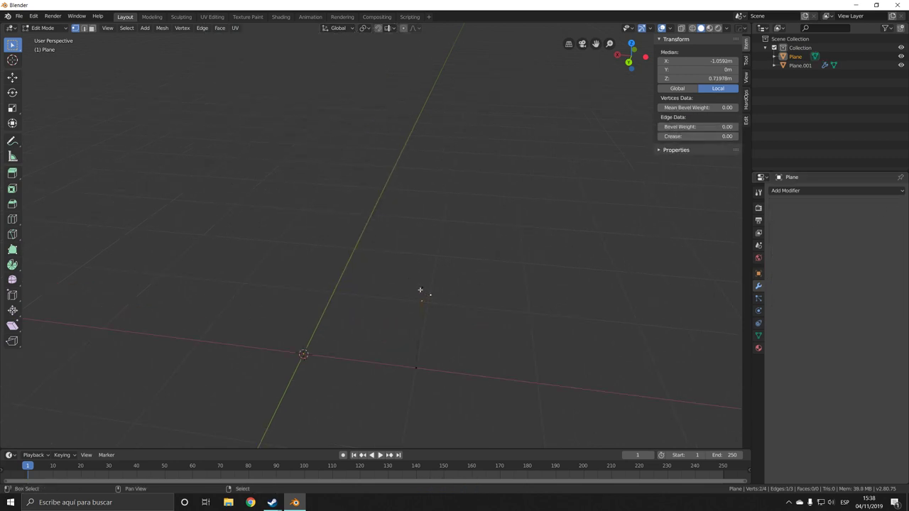
pyautogui.press('x')
pyautogui.click(421, 291)
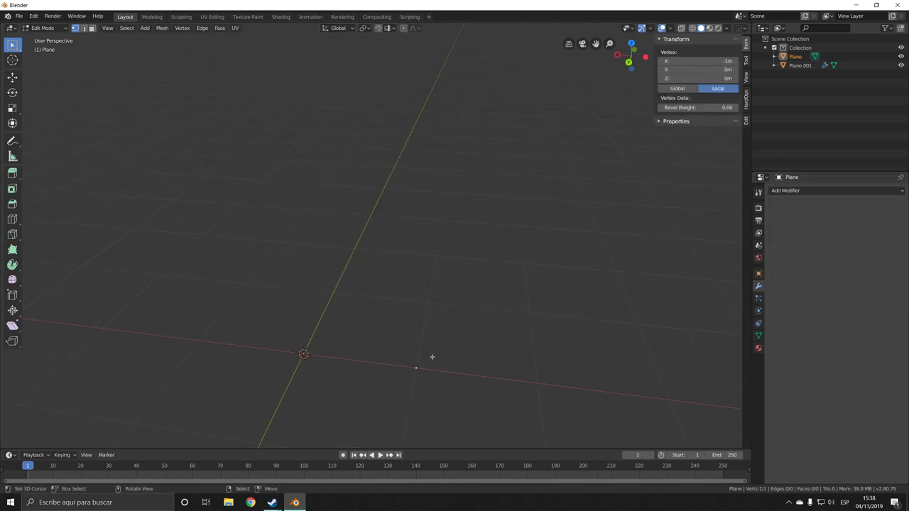
# Raise a short vertical edge from the remaining vertex and shift it sideways along X
pyautogui.moveTo(448, 344); pyautogui.dragTo(481, 362, button='middle')
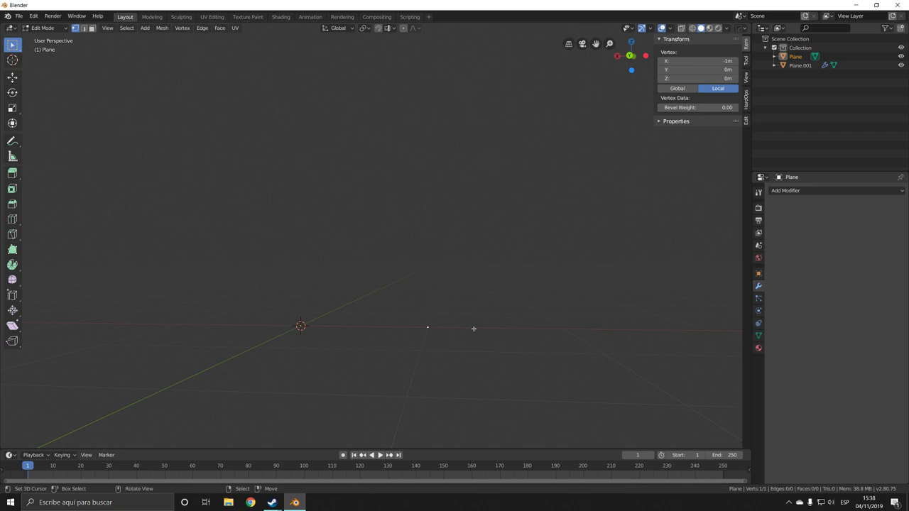
pyautogui.moveTo(474, 329); pyautogui.dragTo(474, 329, button='middle')
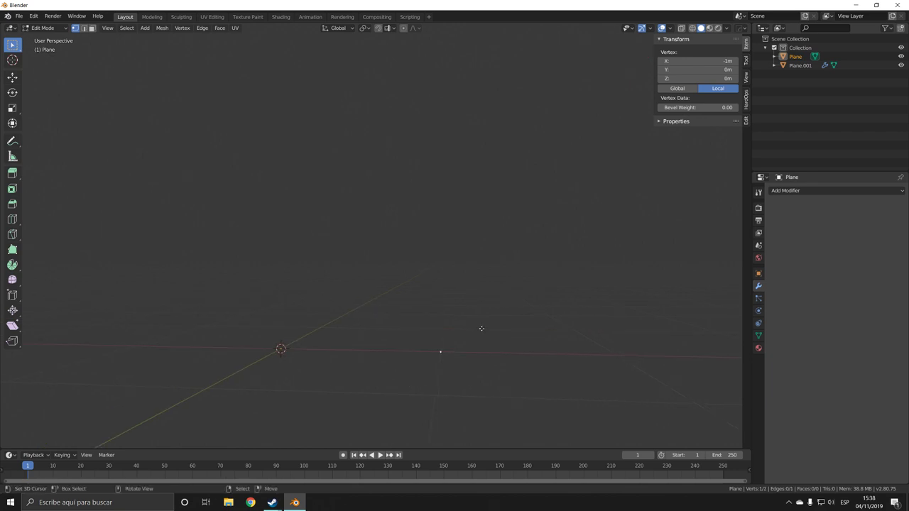
pyautogui.press('g')
pyautogui.press('z')
pyautogui.click(477, 314)
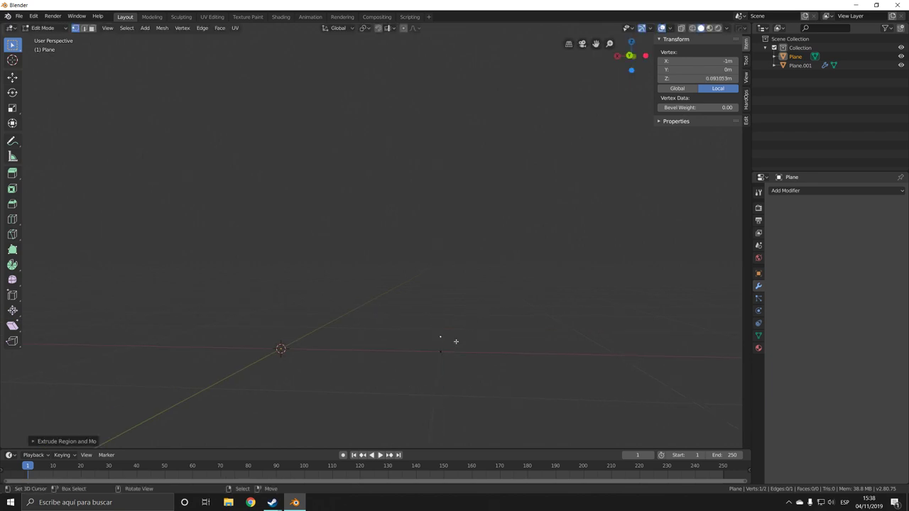
pyautogui.keyDown('shift'); pyautogui.click(436, 352); pyautogui.keyUp('shift')
pyautogui.press('g')
pyautogui.press('x')
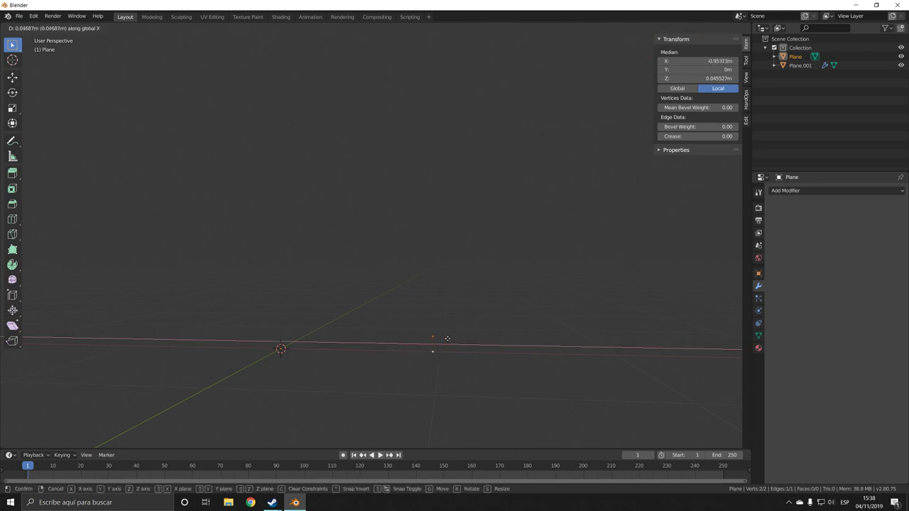
pyautogui.click(357, 331)
pyautogui.click(350, 340)
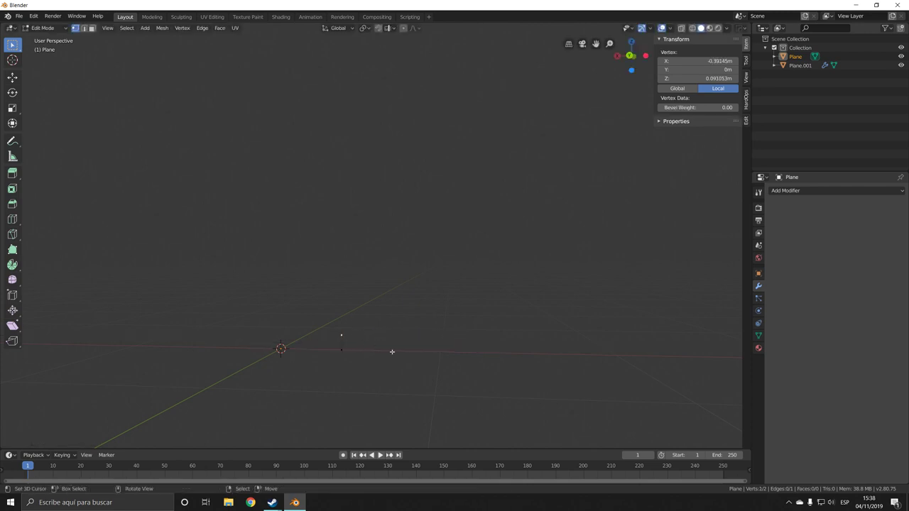
pyautogui.moveTo(391, 352); pyautogui.dragTo(428, 367, button='middle')
# Extrude a horizontal step from the upper vertex, raise it, then extrude a tall vertical edge
pyautogui.press('e')
pyautogui.press('x')
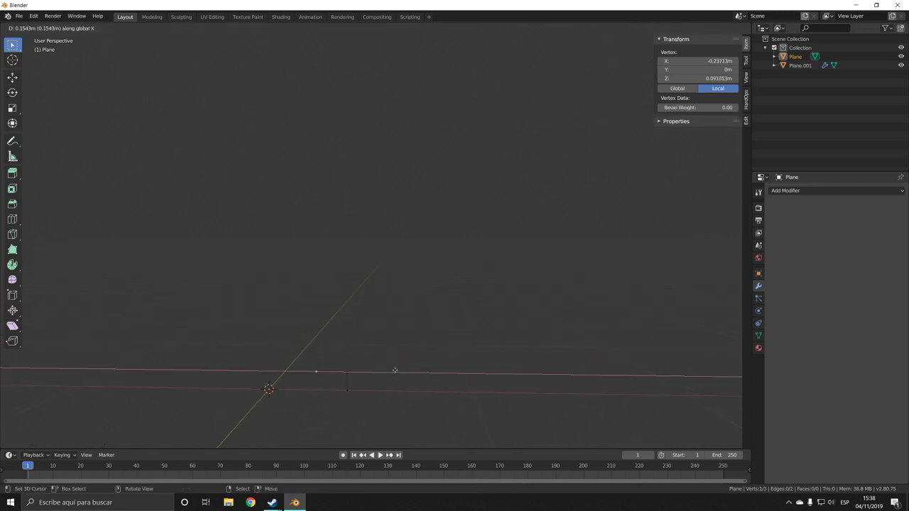
pyautogui.click(381, 371)
pyautogui.press('g')
pyautogui.press('z')
pyautogui.click(382, 348)
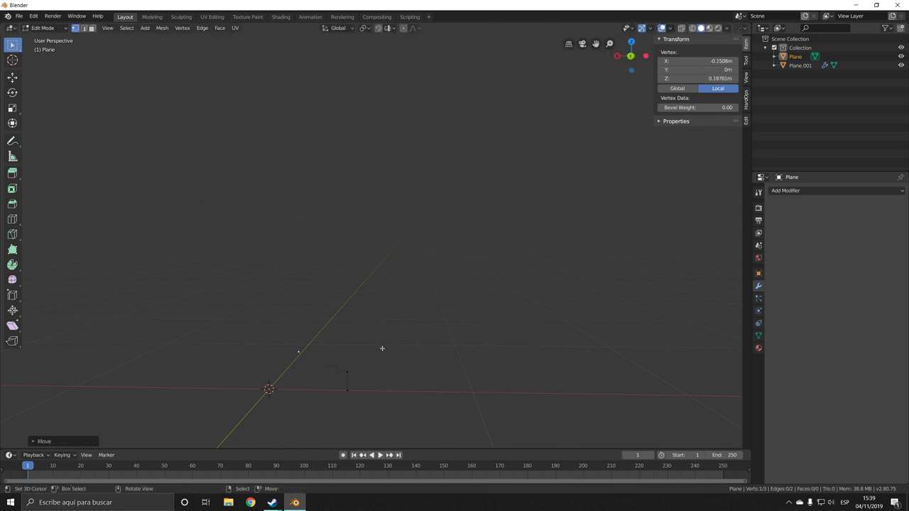
pyautogui.press('e')
pyautogui.press('z')
pyautogui.click(386, 252)
# Extrude another horizontal step and an upward segment from the top of the profile
pyautogui.press('e')
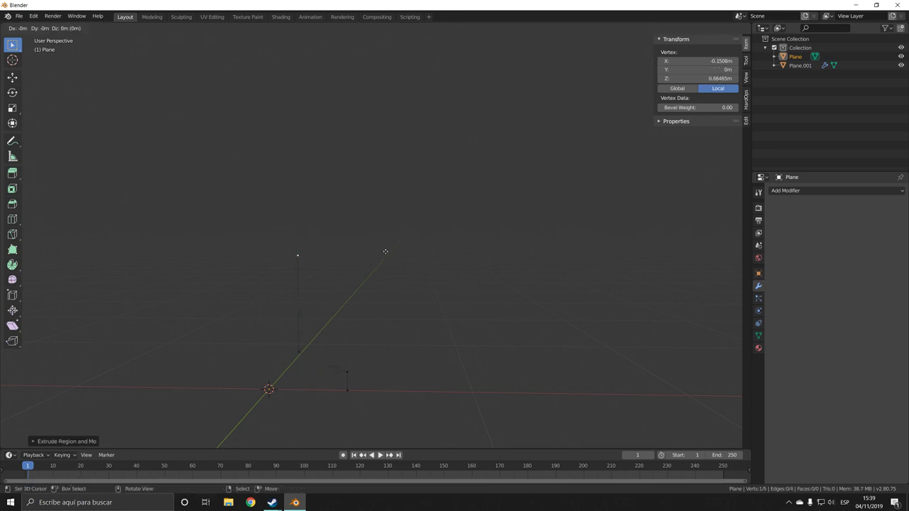
pyautogui.press('x')
pyautogui.click(438, 257)
pyautogui.press('e')
pyautogui.press('z')
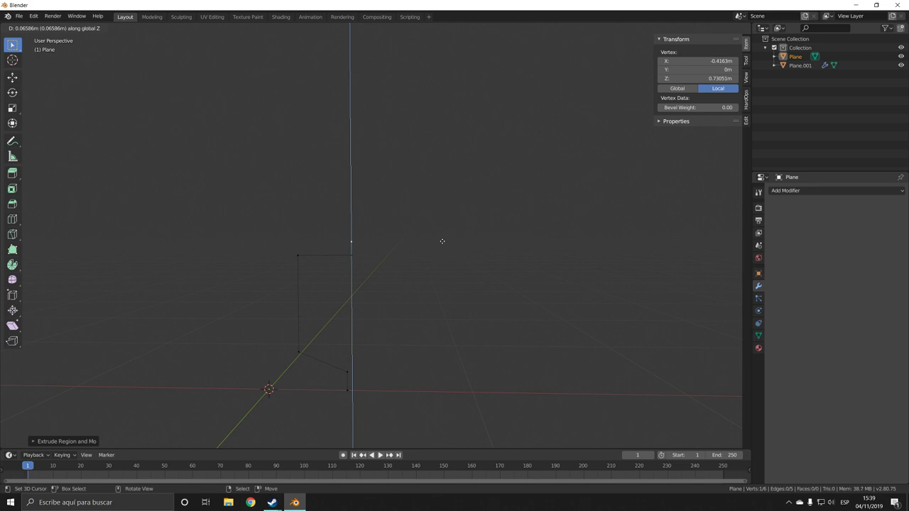
pyautogui.click(445, 203)
# Shift the top vertices along X and lower the top edge, giving a 0.302 m × 0.935 m zigzag
pyautogui.press('g')
pyautogui.press('x')
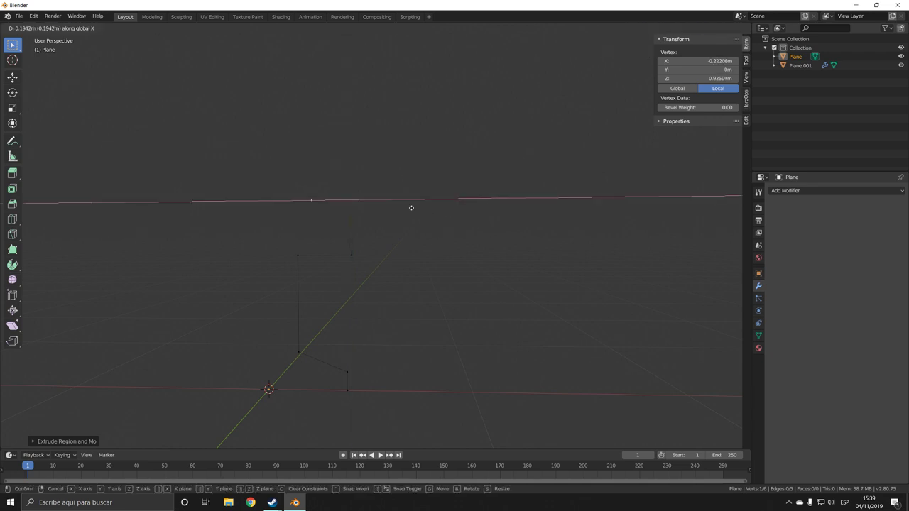
pyautogui.click(400, 221)
pyautogui.keyDown('shift'); pyautogui.click(359, 254); pyautogui.keyUp('shift')
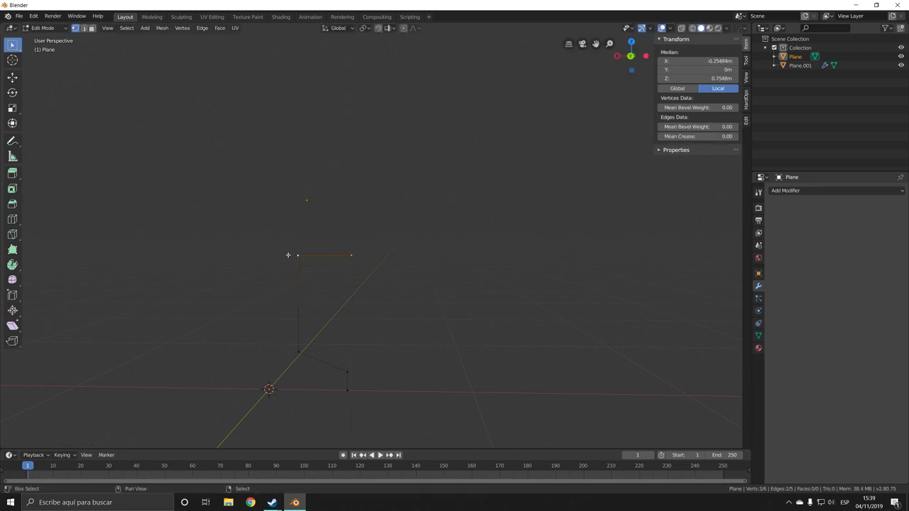
pyautogui.press('g')
pyautogui.press('x')
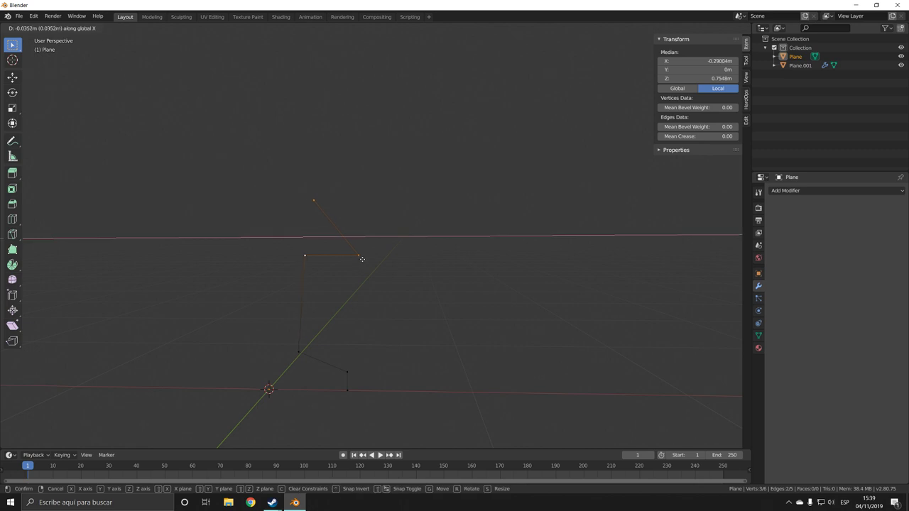
pyautogui.rightClick(362, 258)
pyautogui.click(359, 253)
pyautogui.keyDown('shift'); pyautogui.click(308, 256); pyautogui.keyUp('shift')
pyautogui.press('g')
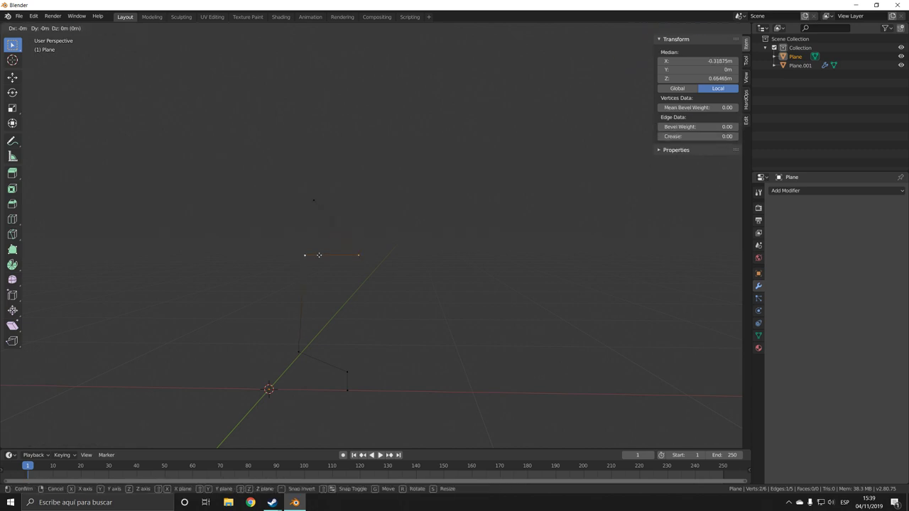
pyautogui.press('z')
pyautogui.click(319, 276)
# Add a Screw modifier in Object Mode, revolving the zigzag 360° around Z in 16 steps
pyautogui.press('Tab')
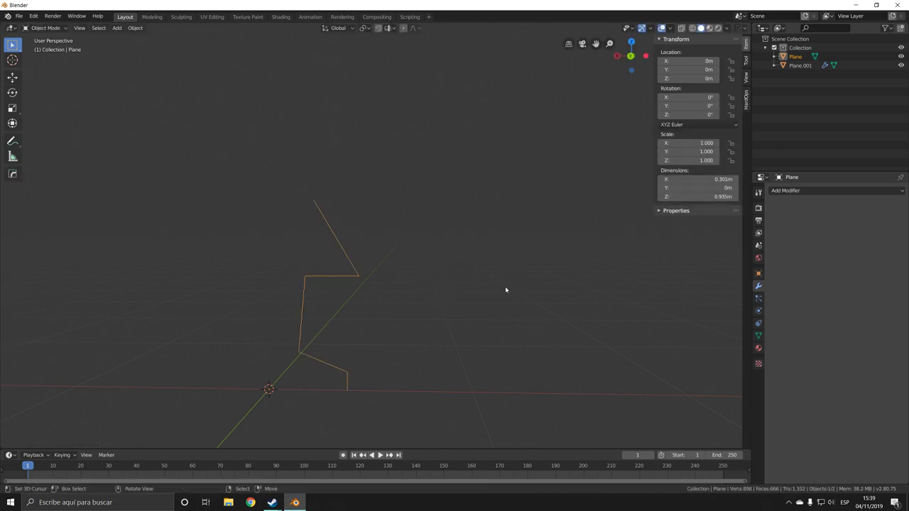
pyautogui.click(801, 190)
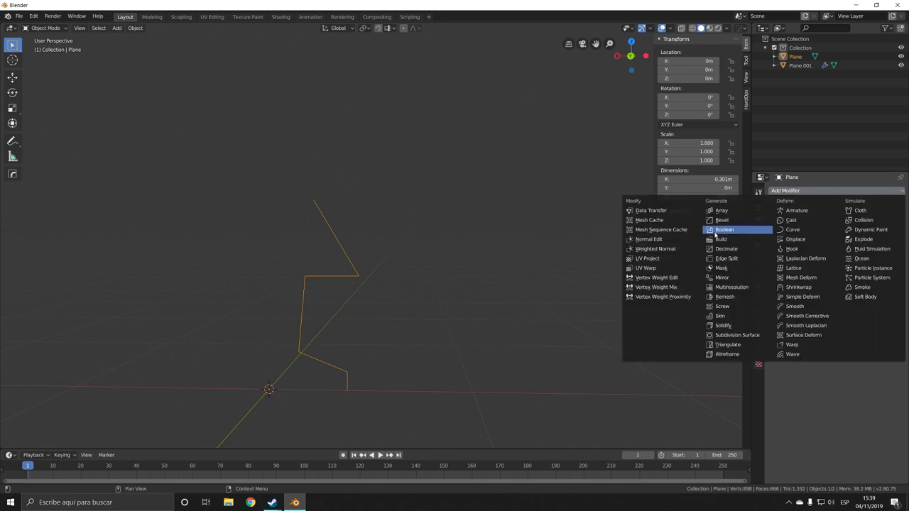
pyautogui.click(739, 311)
pyautogui.moveTo(566, 329); pyautogui.dragTo(526, 345, button='middle')
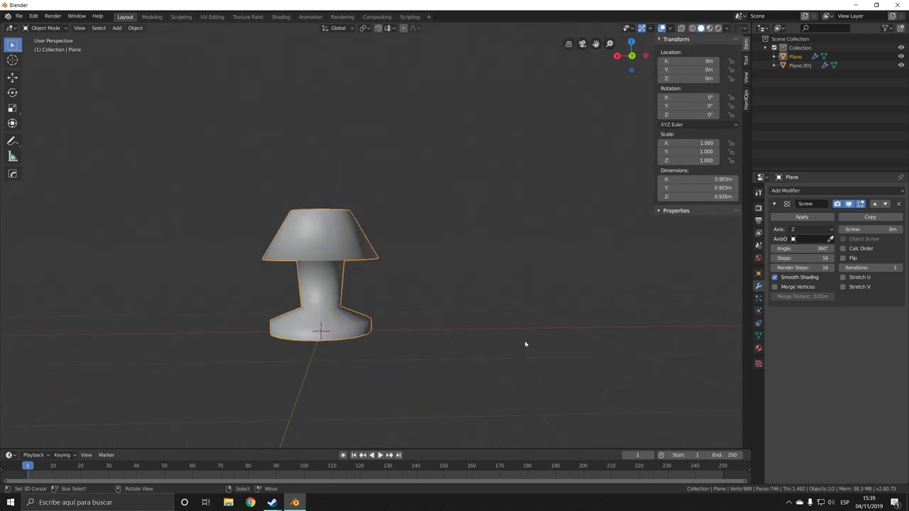
pyautogui.scroll(-6, 488, 331)
pyautogui.scroll(5, 488, 334)
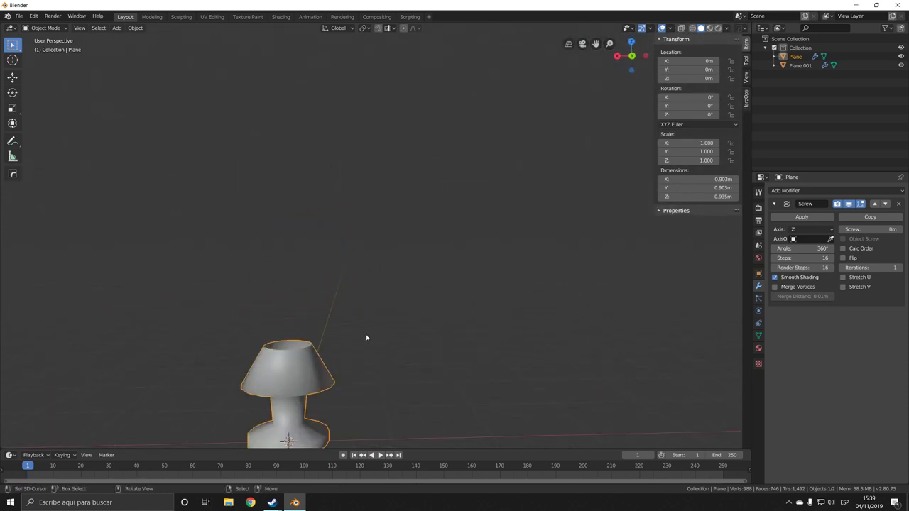
pyautogui.moveTo(367, 339); pyautogui.dragTo(388, 355, button='middle')
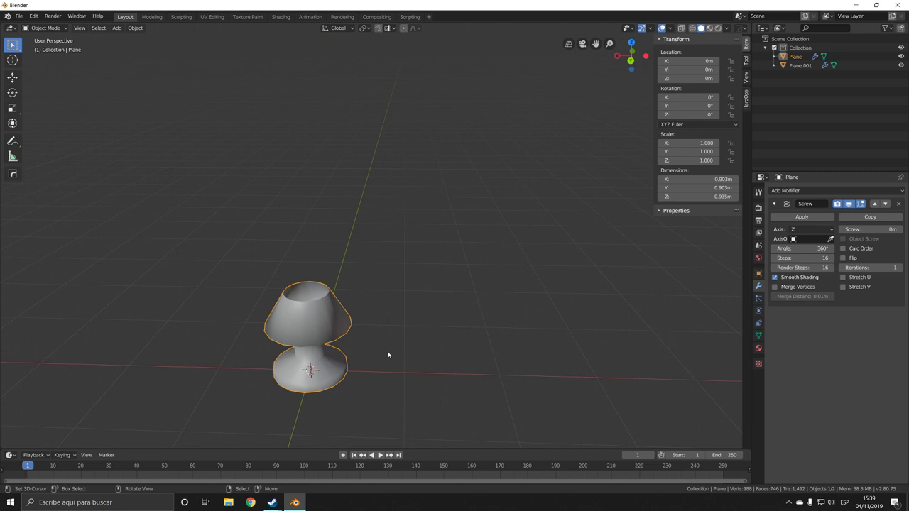
# Rotate the upper profile vertices outward so the revolved solid flares to 1.1 m wide, 0.57 m tall
pyautogui.press('Tab')
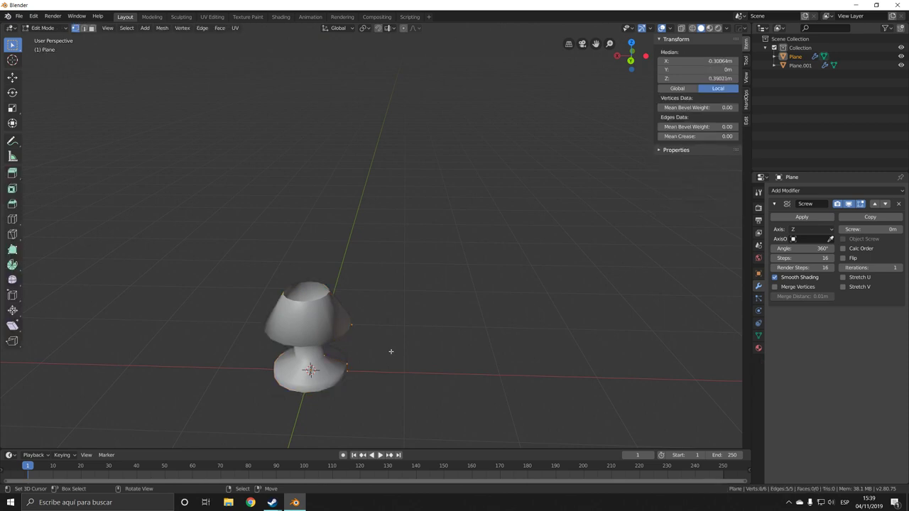
pyautogui.press('r')
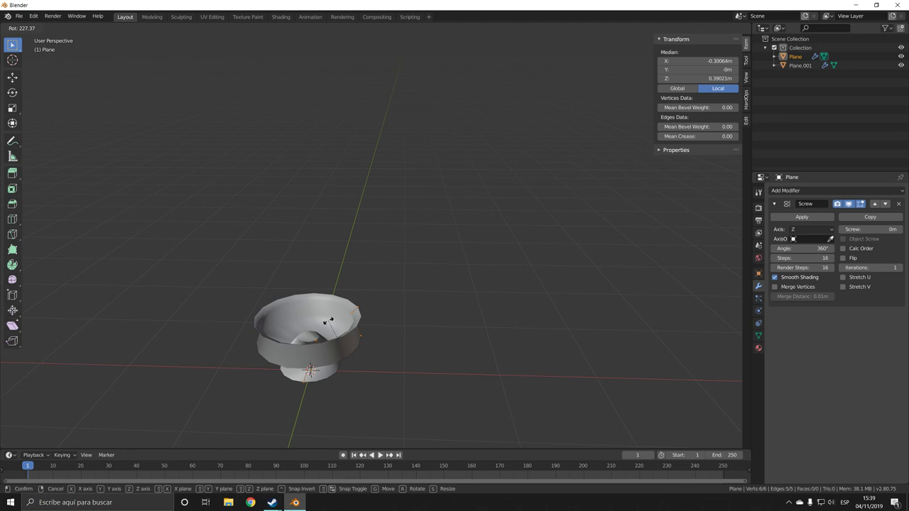
pyautogui.click(328, 321)
pyautogui.scroll(-1, 370, 392)
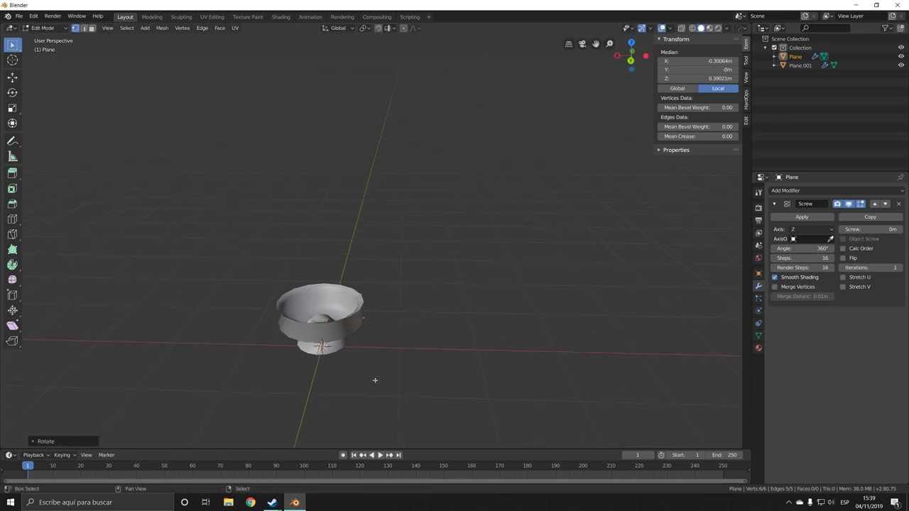
pyautogui.hotkey('shift', 'd')
pyautogui.press('x')
pyautogui.click(502, 397)
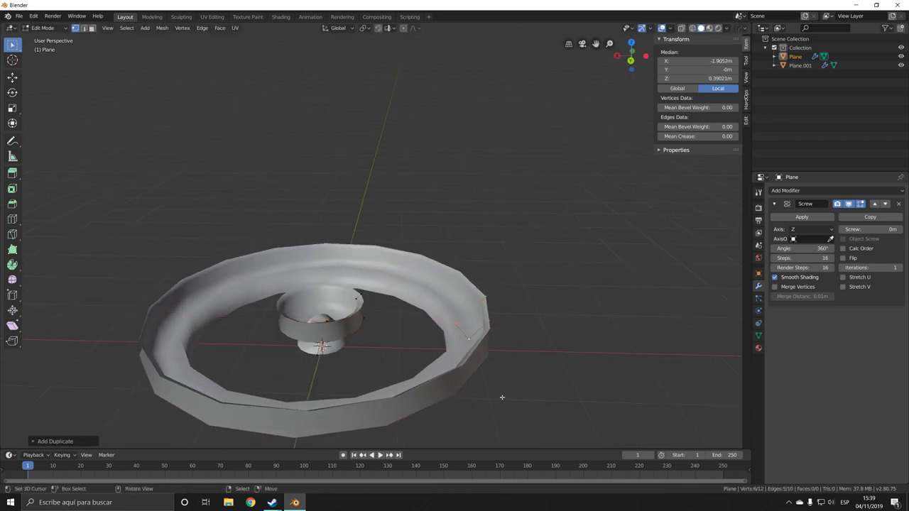
pyautogui.hotkey('ctrl', 'z')
pyautogui.press('Tab')
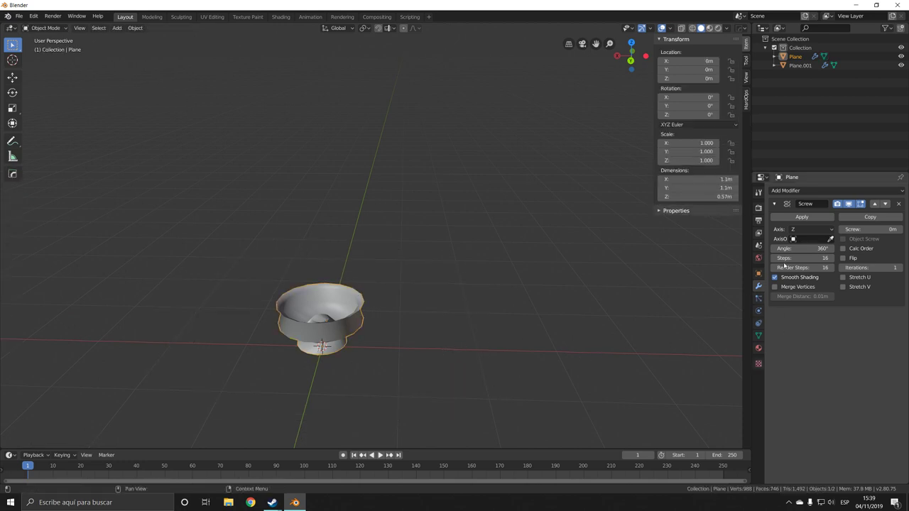
# Add a Wireframe modifier with 0.03 m thickness, Boundary enabled and Offset 0.6776
pyautogui.click(801, 191)
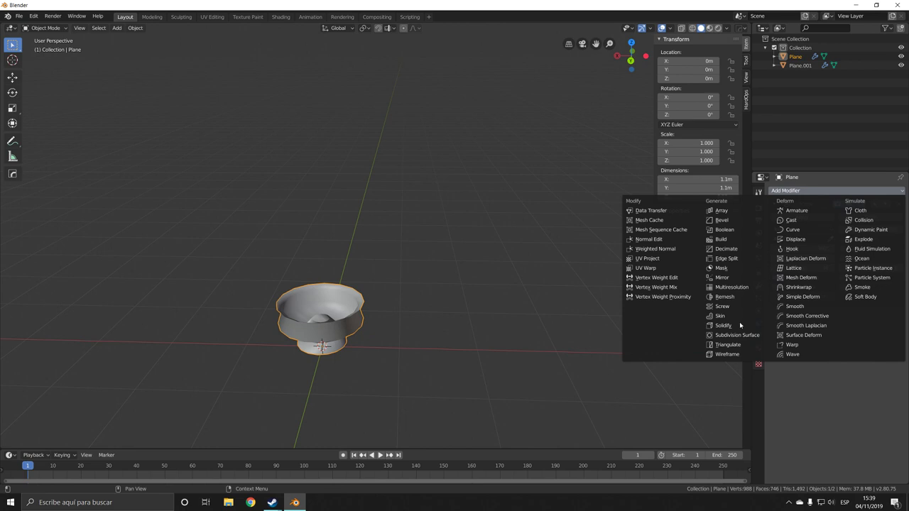
pyautogui.click(731, 354)
pyautogui.scroll(1, 466, 336)
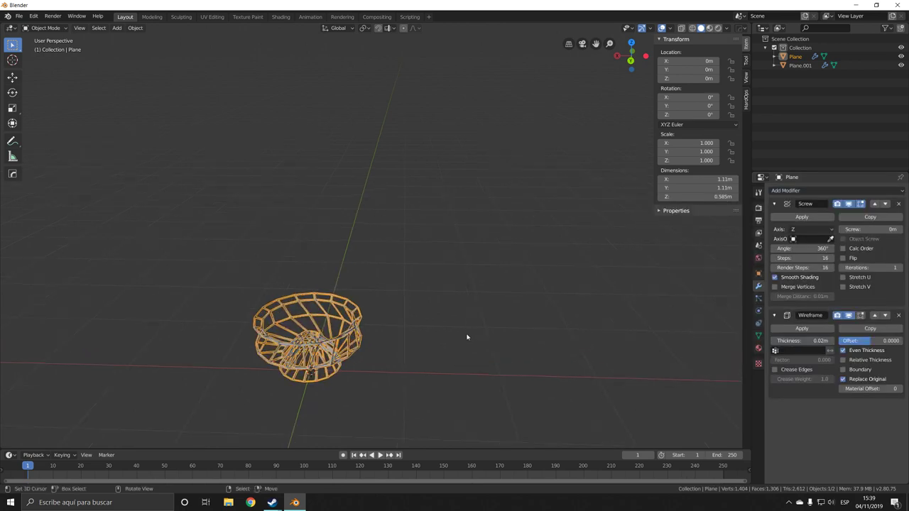
pyautogui.moveTo(462, 351); pyautogui.dragTo(475, 339, button='middle')
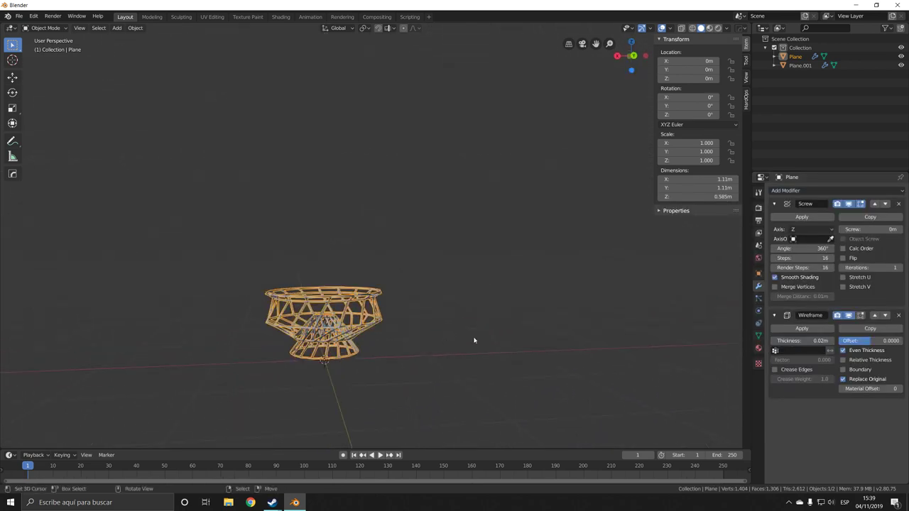
pyautogui.click(842, 360)
pyautogui.click(843, 360)
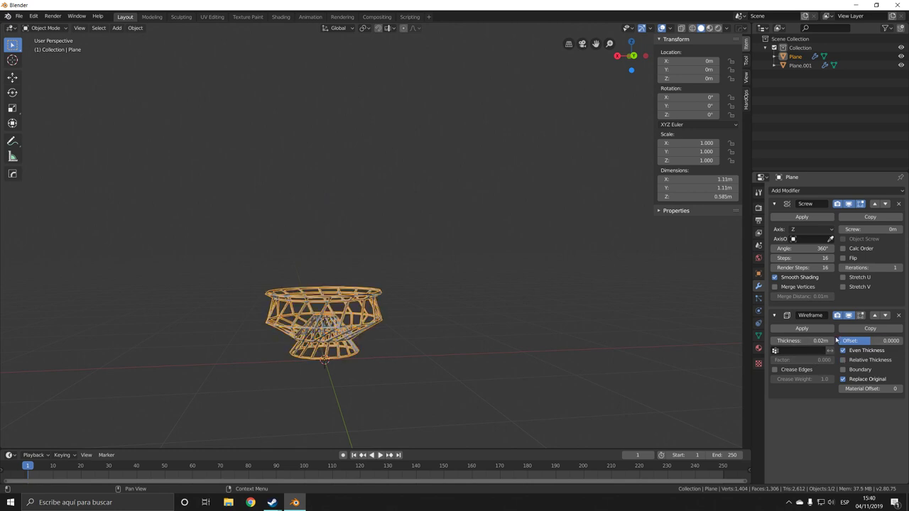
pyautogui.moveTo(830, 341); pyautogui.dragTo(855, 341)
pyautogui.moveTo(369, 313); pyautogui.dragTo(465, 359, button='middle')
pyautogui.click(845, 370)
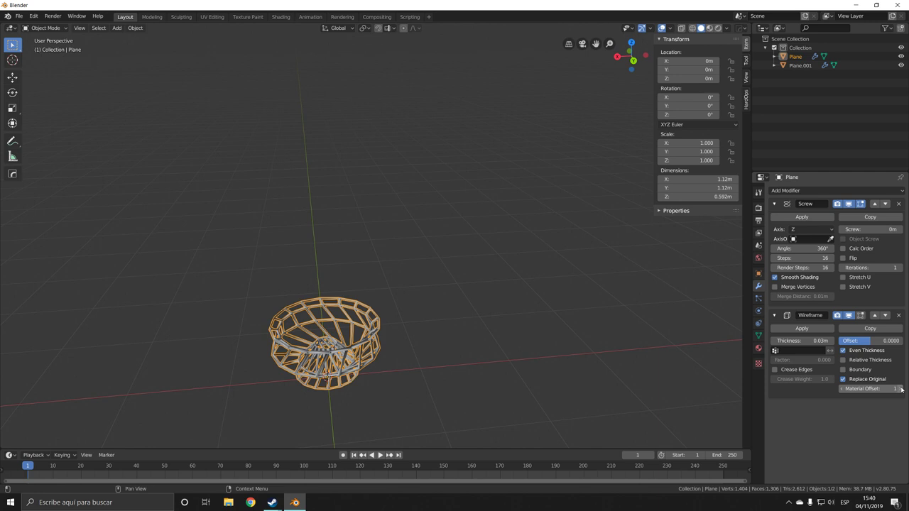
pyautogui.moveTo(880, 342); pyautogui.dragTo(893, 342)
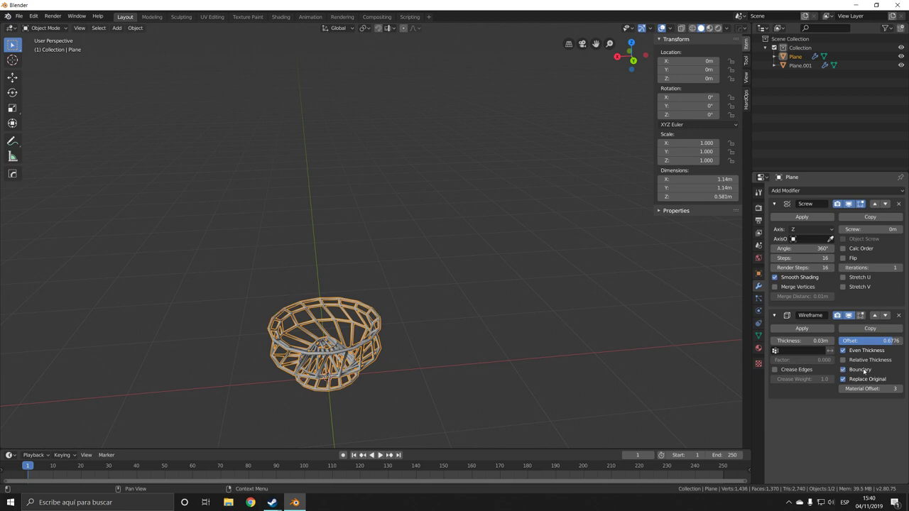
# Turn off Wireframe Boundary and raise the Screw modifier steps to 55
pyautogui.click(862, 370)
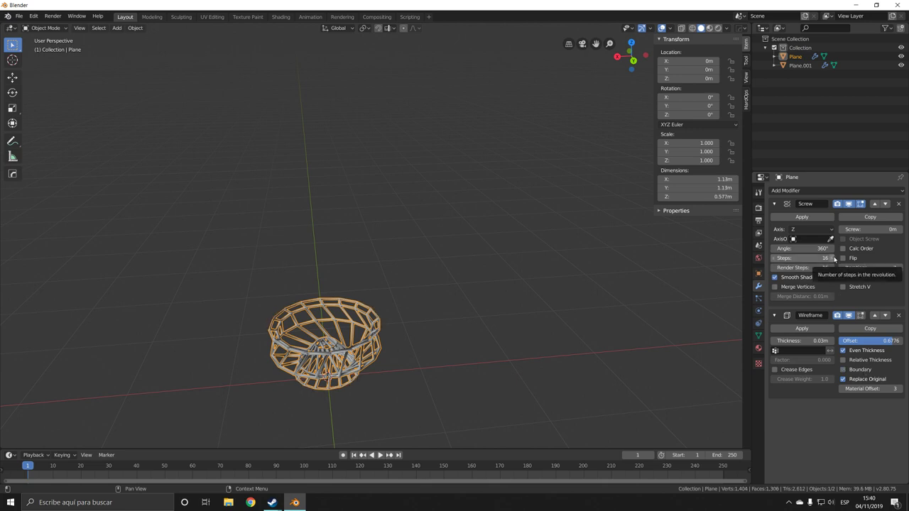
pyautogui.click(835, 259)
pyautogui.click(835, 259)
pyautogui.click(835, 258)
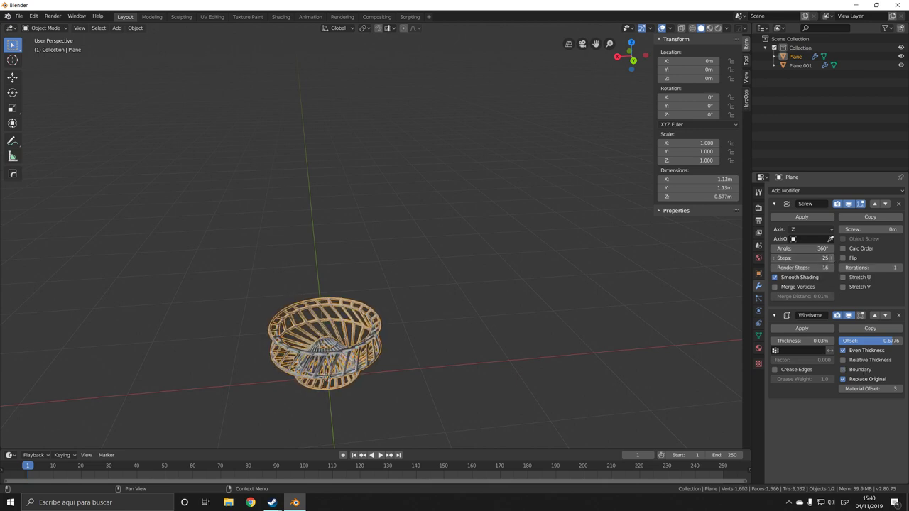
pyautogui.click(835, 258)
pyautogui.click(835, 258)
pyautogui.click(836, 259)
pyautogui.click(835, 258)
pyautogui.click(835, 259)
pyautogui.click(835, 259)
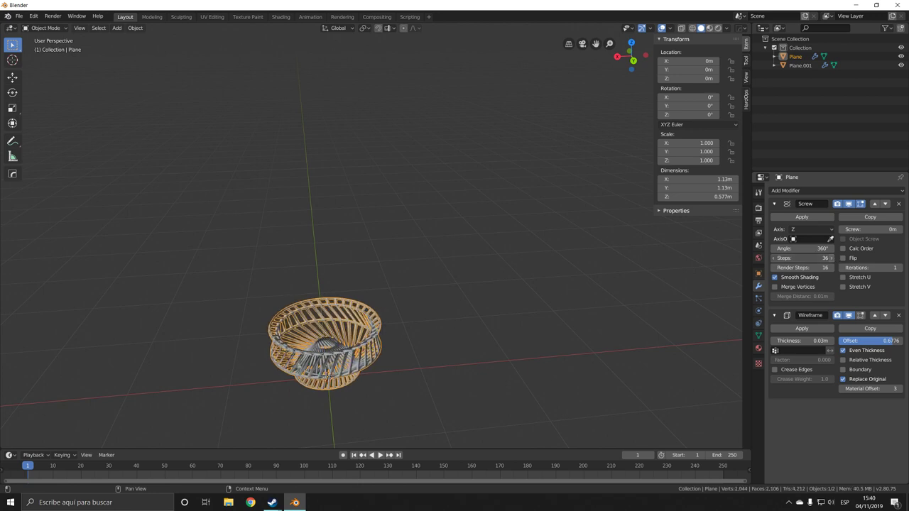
pyautogui.click(835, 259)
pyautogui.click(835, 259)
pyautogui.click(836, 259)
pyautogui.click(835, 259)
pyautogui.click(835, 258)
pyautogui.click(835, 258)
pyautogui.click(835, 259)
pyautogui.click(835, 258)
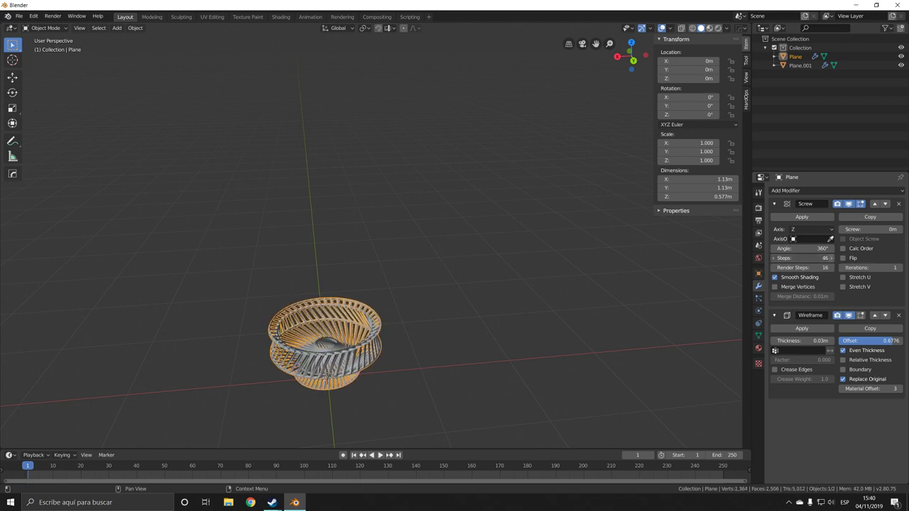
pyautogui.click(835, 259)
pyautogui.click(835, 258)
pyautogui.click(835, 259)
pyautogui.click(835, 258)
pyautogui.click(835, 258)
pyautogui.click(835, 259)
pyautogui.click(835, 259)
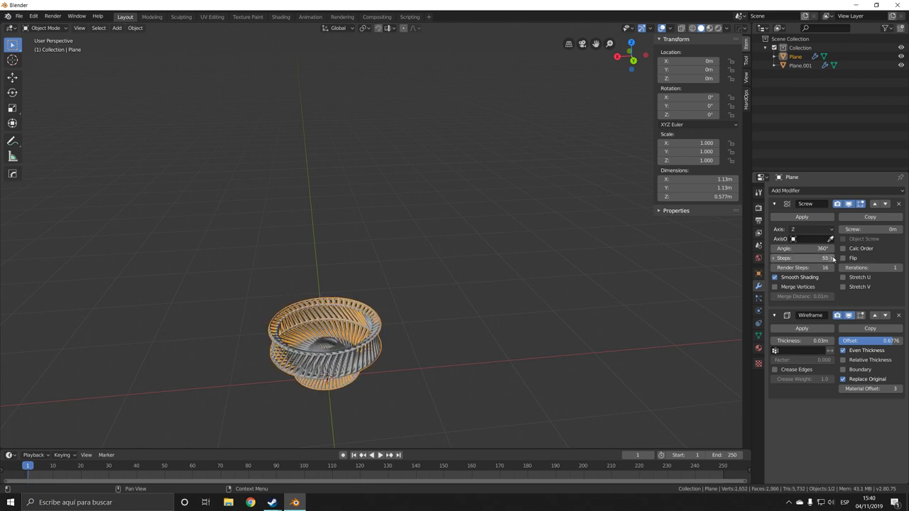
# Enable Even Thickness and thin the wireframe strands to 0.01 m, then inspect the basket
pyautogui.click(843, 350)
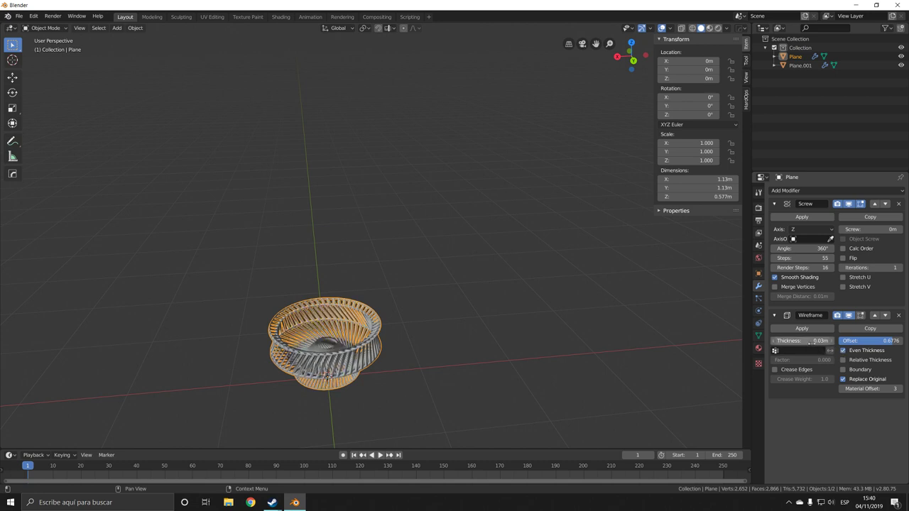
pyautogui.click(832, 341)
pyautogui.moveTo(803, 340); pyautogui.dragTo(775, 341)
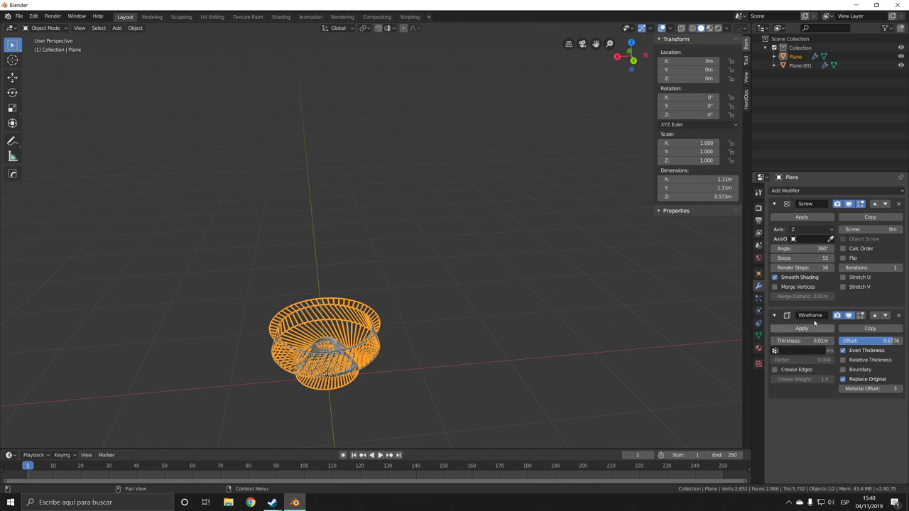
pyautogui.press('Tab')
pyautogui.press('Tab')
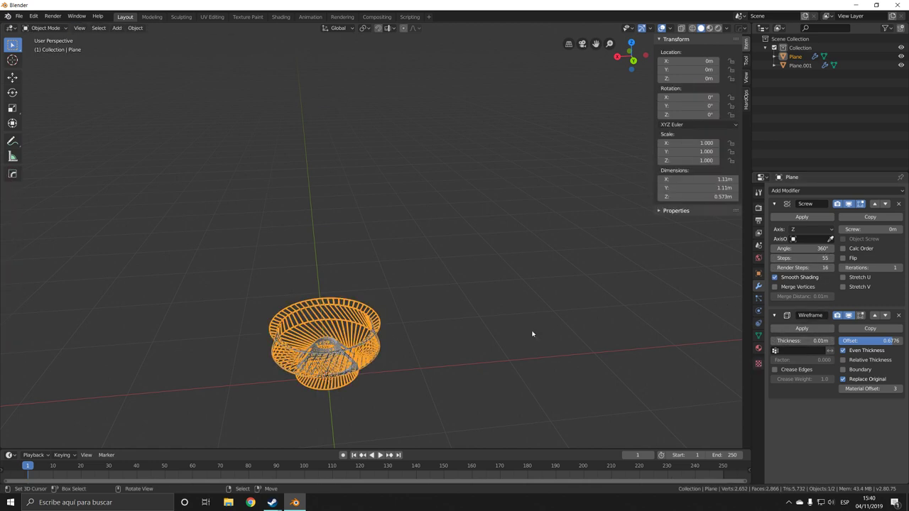
pyautogui.moveTo(532, 334); pyautogui.dragTo(537, 342, button='middle')
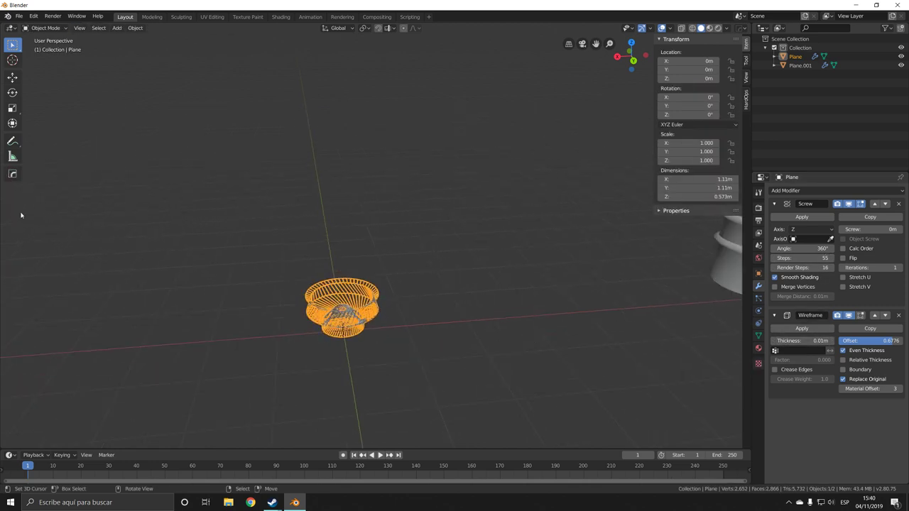